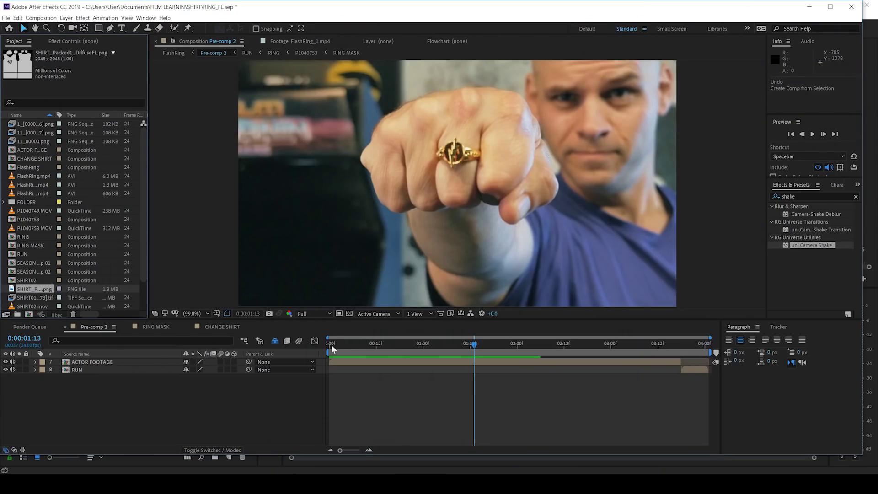
click(331, 344)
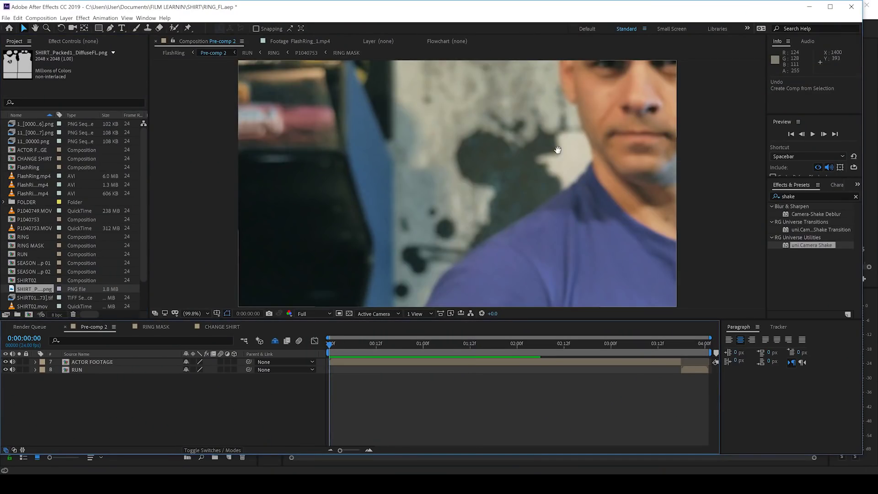
key(space)
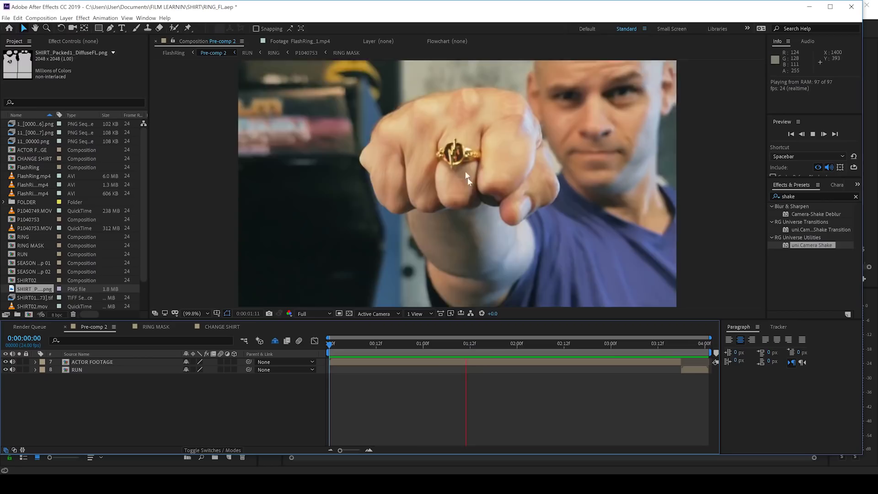
key(space)
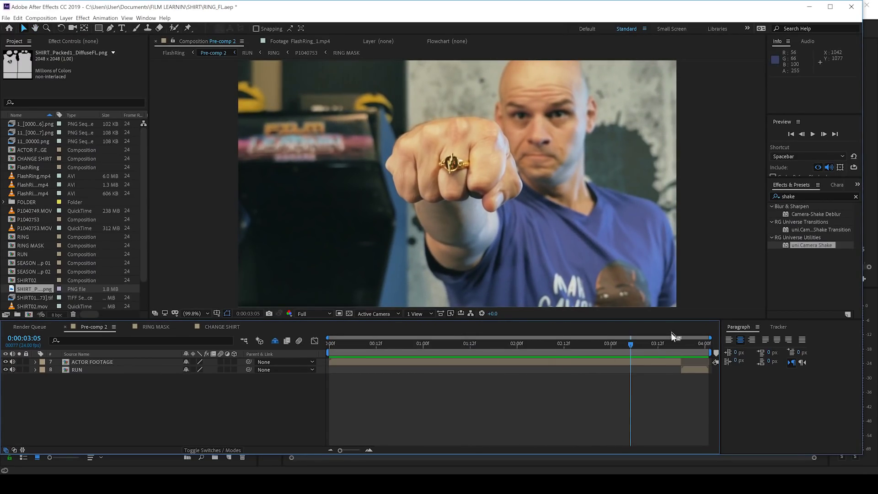
drag(677, 343, 400, 341)
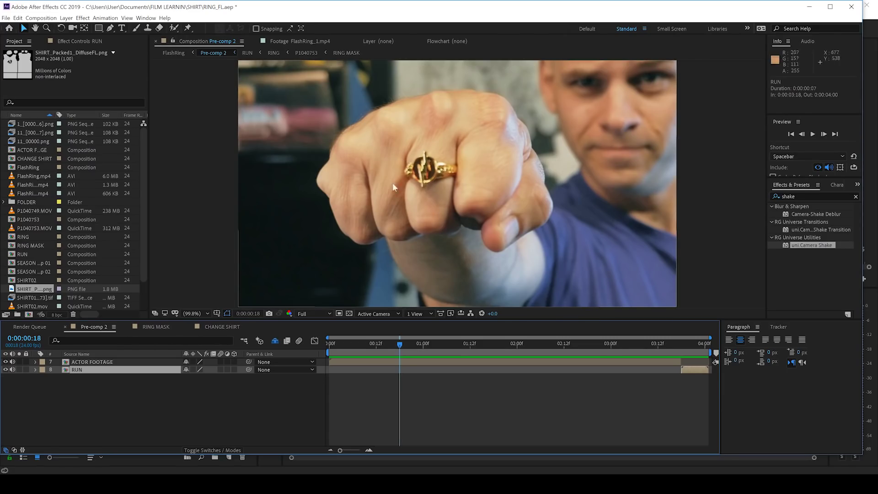
Apply the Boris FX Mocha Pro effect to the ACTOR FOOTAGE layer
click(81, 362)
click(83, 18)
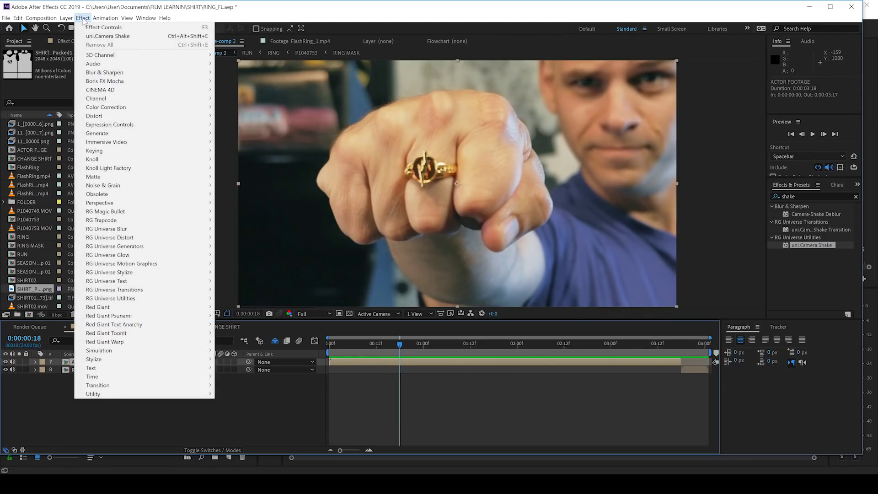
mouse_move(114, 81)
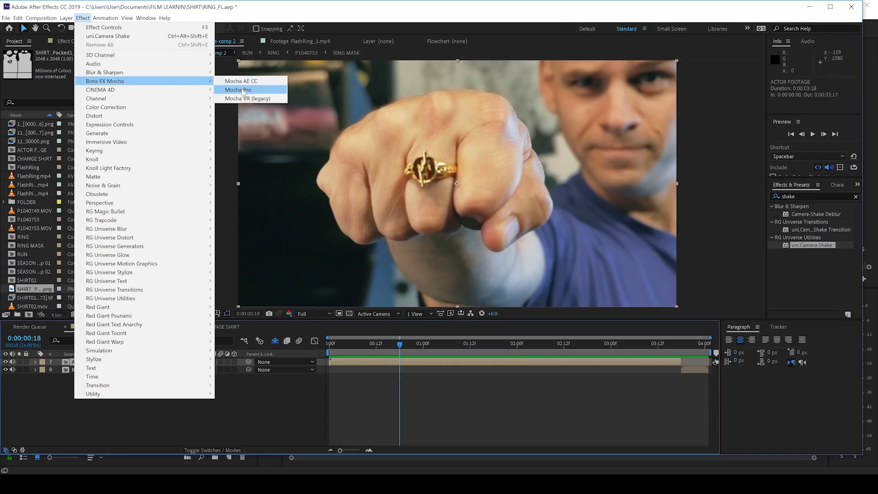
click(243, 92)
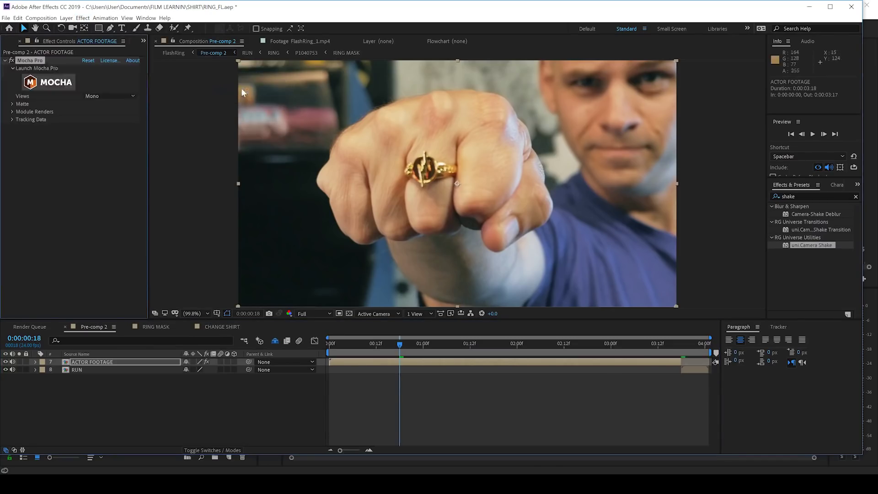
In Mocha, draw a circle spline around the ring at frame 82 with minimum pixels used set to 90%
click(57, 82)
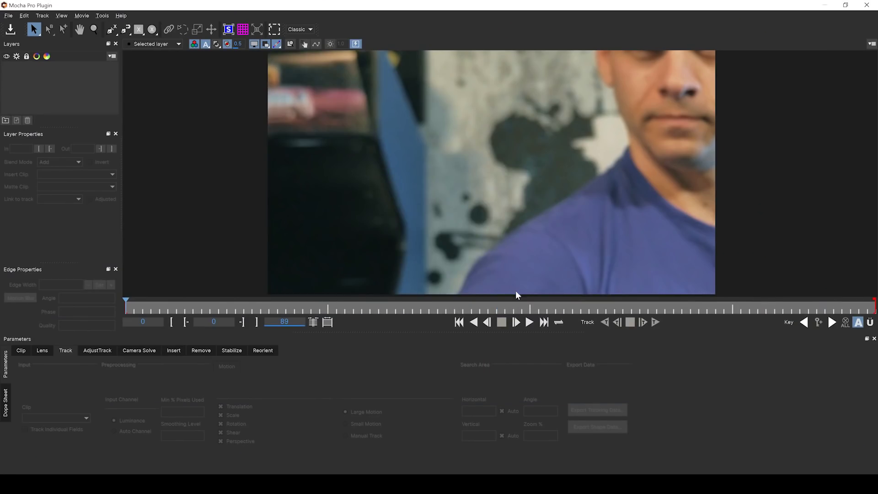
click(811, 304)
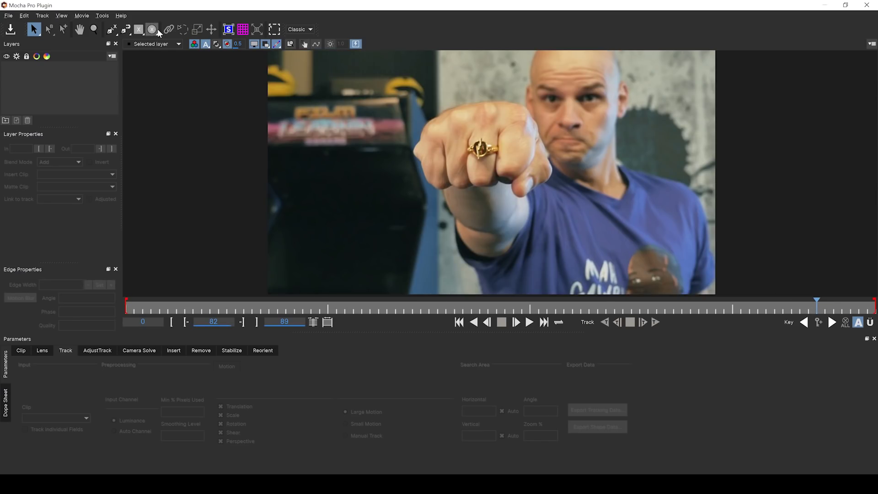
drag(155, 29, 153, 46)
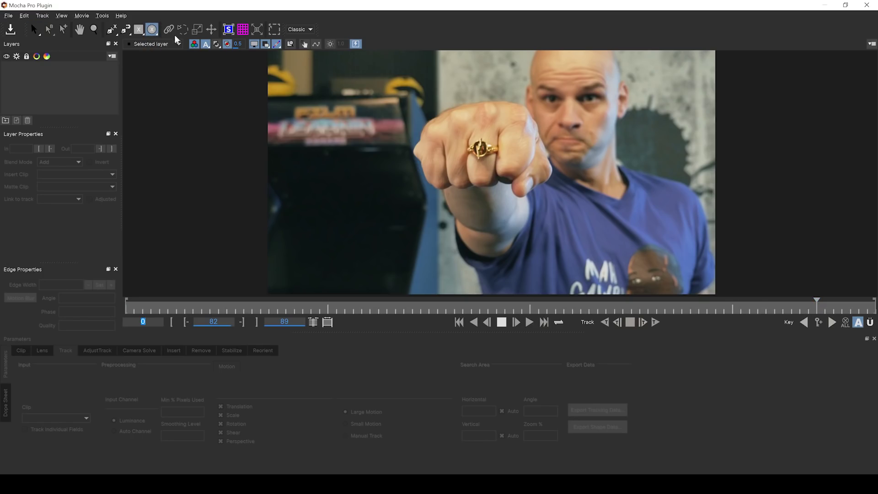
drag(479, 147, 497, 165)
click(177, 410)
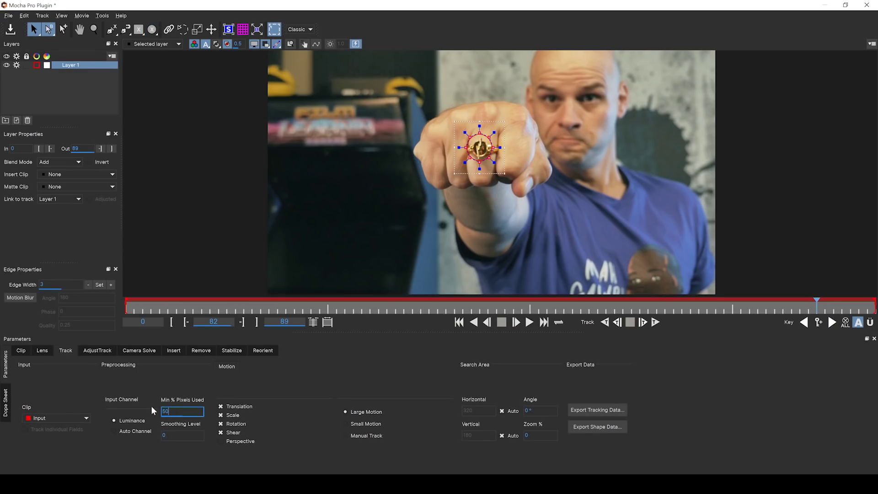
text(90)
Track the ring shape forward and backward from frame 82, review playback, and close Mocha
click(656, 323)
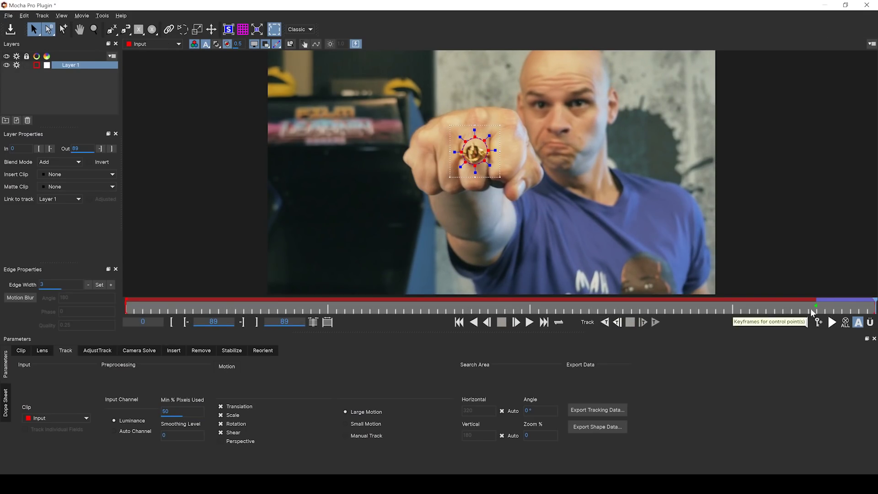
click(812, 313)
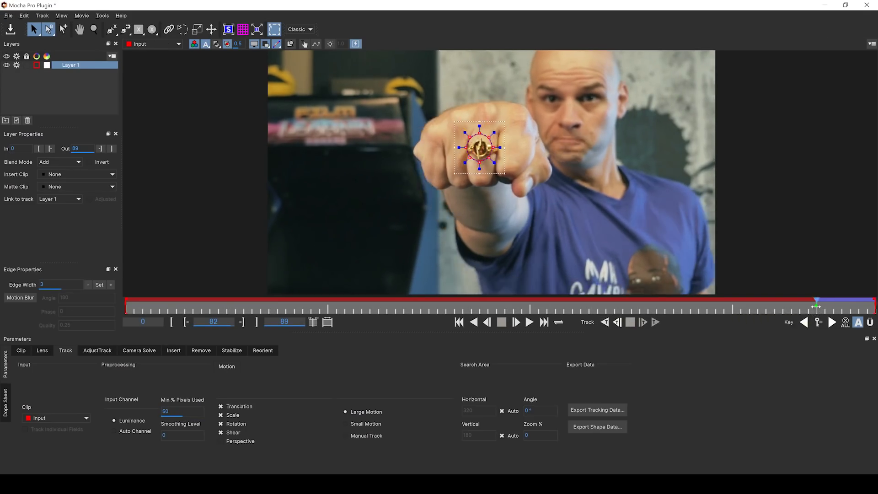
click(604, 322)
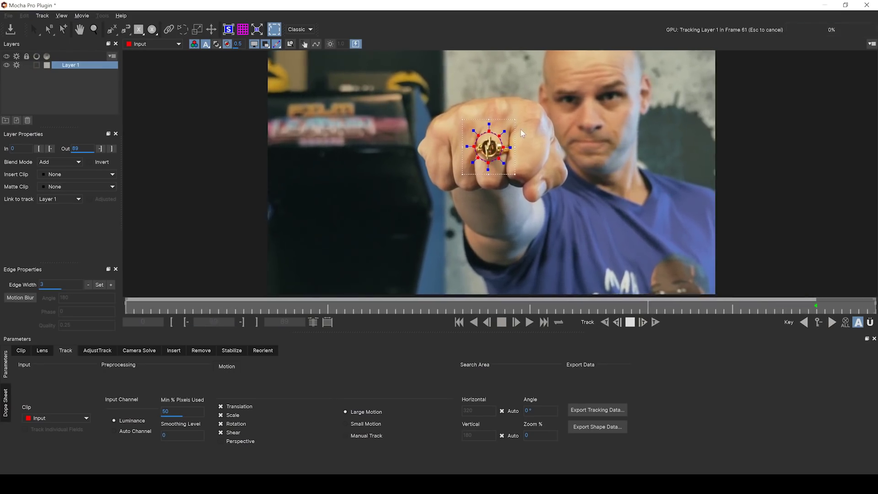
click(531, 323)
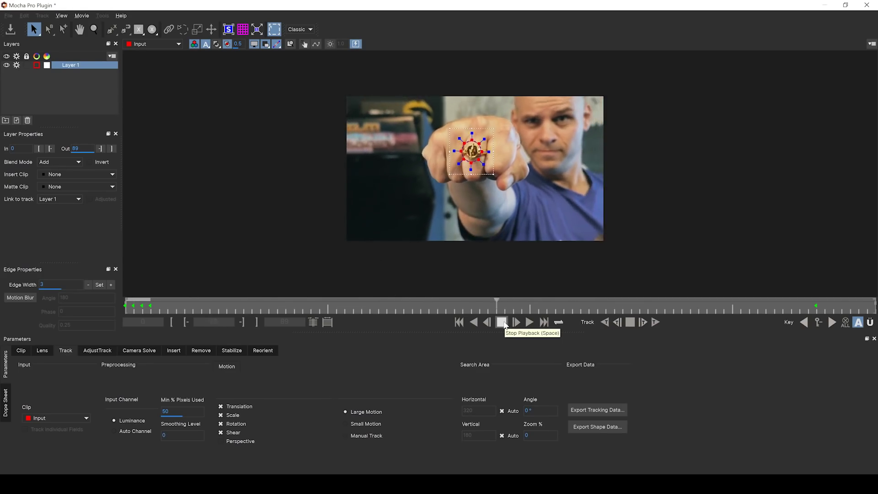
click(502, 323)
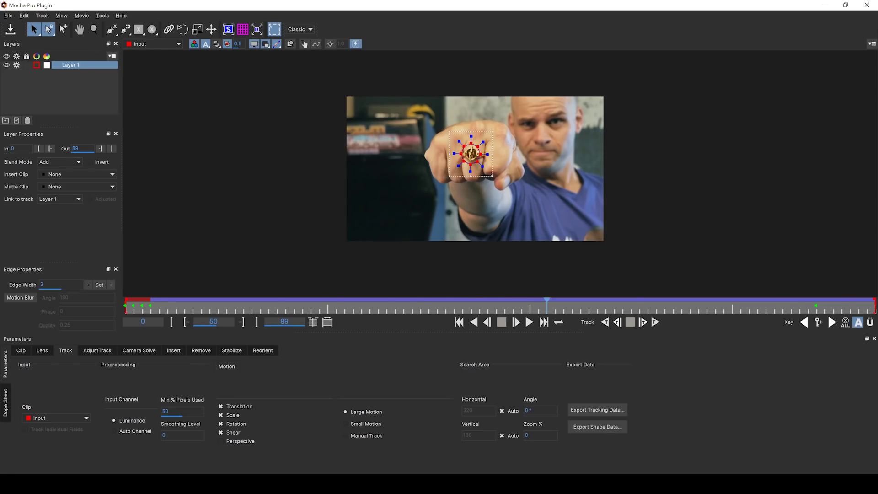
click(867, 5)
In RING MASK, set the Mask 1 mode of layers 8, 1 and 2 to Add
click(164, 328)
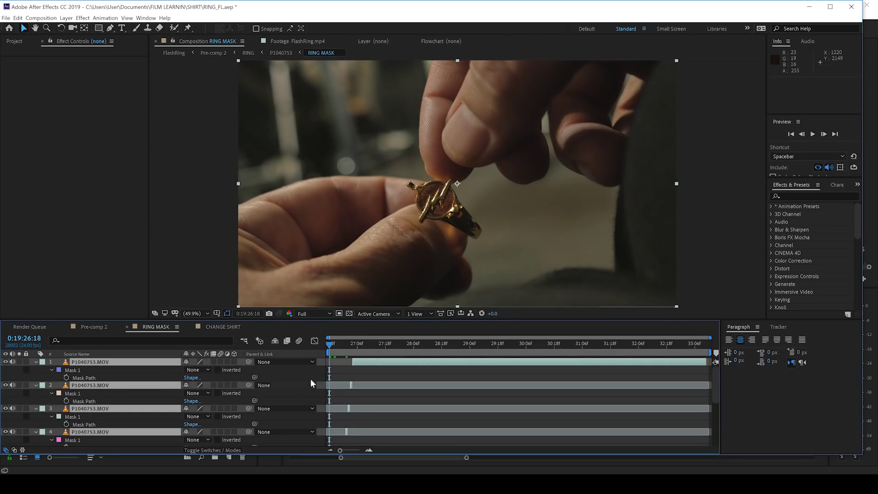
scroll(203, 414, down, 5)
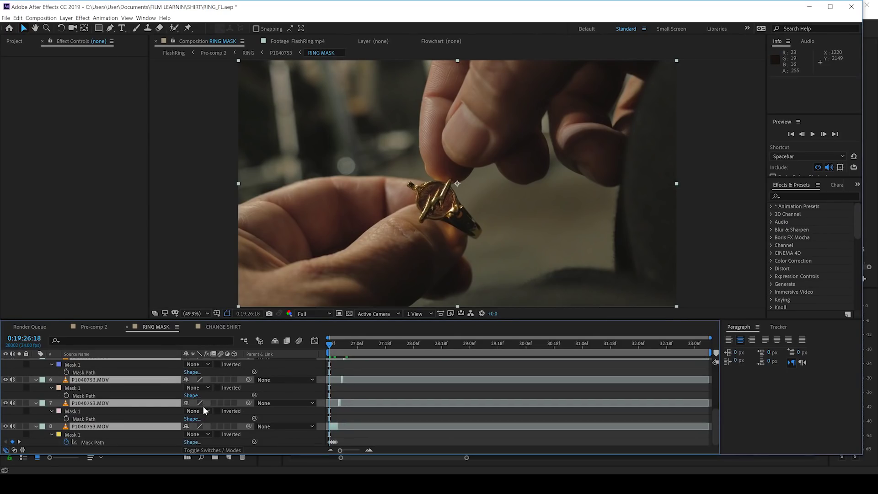
click(202, 435)
click(193, 382)
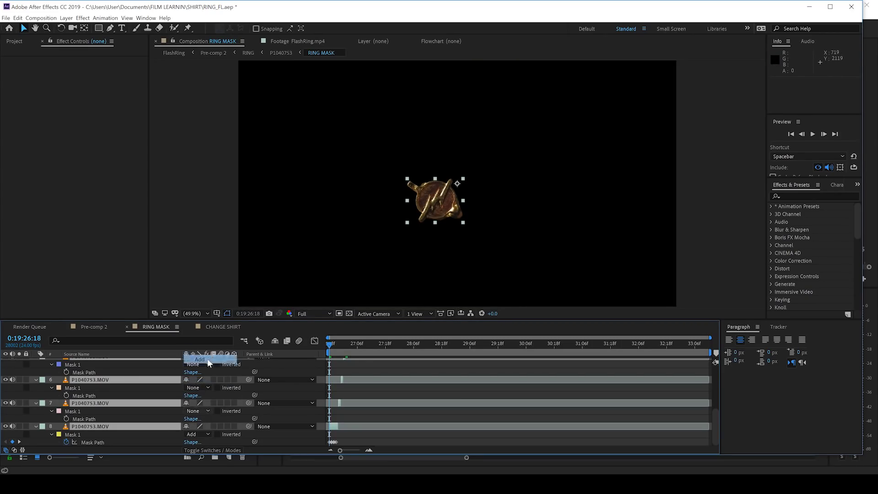
scroll(199, 403, up, 5)
click(196, 370)
click(199, 387)
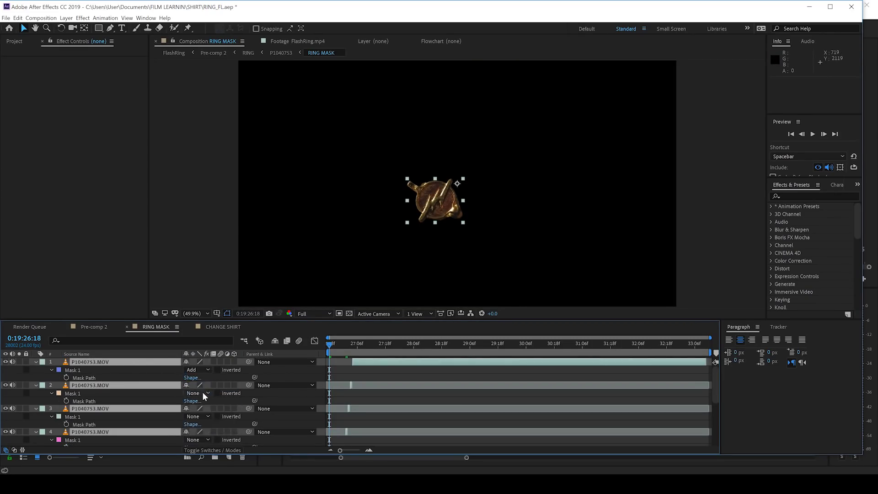
click(202, 393)
click(202, 389)
Scrub the ring-opening animation and check the masks on layers 7, 6 and 5
scroll(202, 402, down, 5)
drag(330, 344, 352, 342)
scroll(350, 370, up, 5)
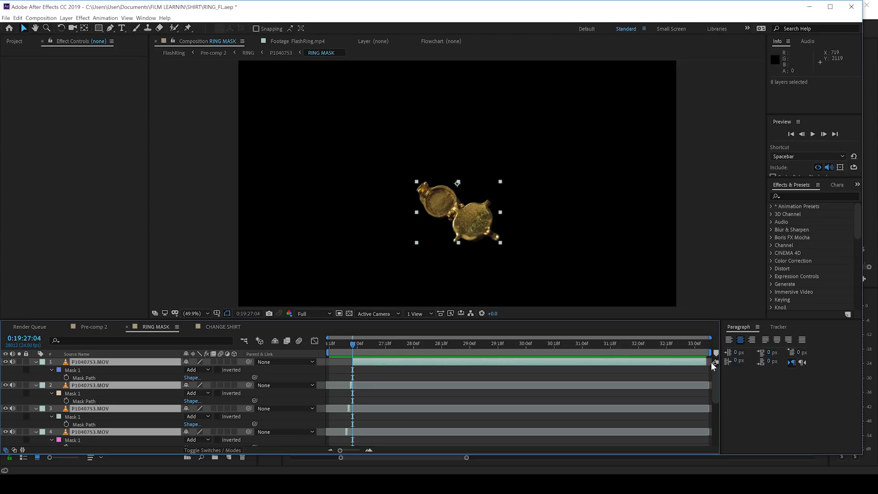
scroll(705, 366, down, 5)
click(104, 408)
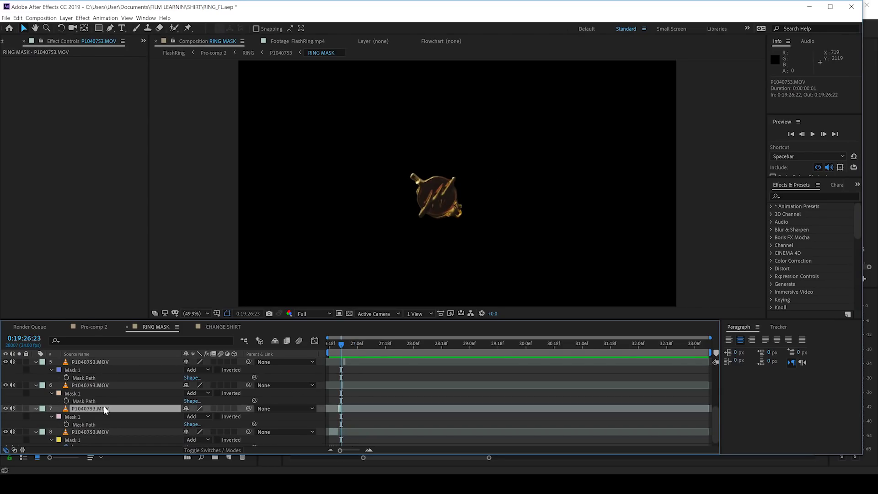
click(102, 387)
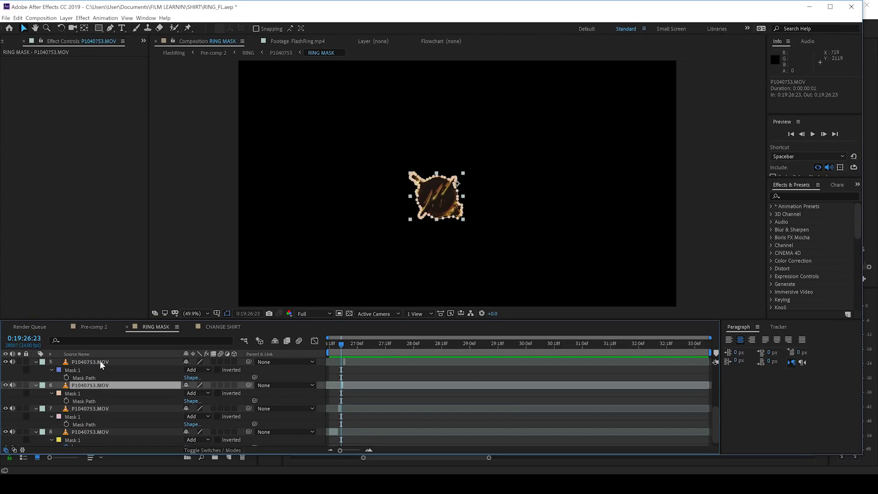
click(100, 361)
scroll(99, 361, up, 2)
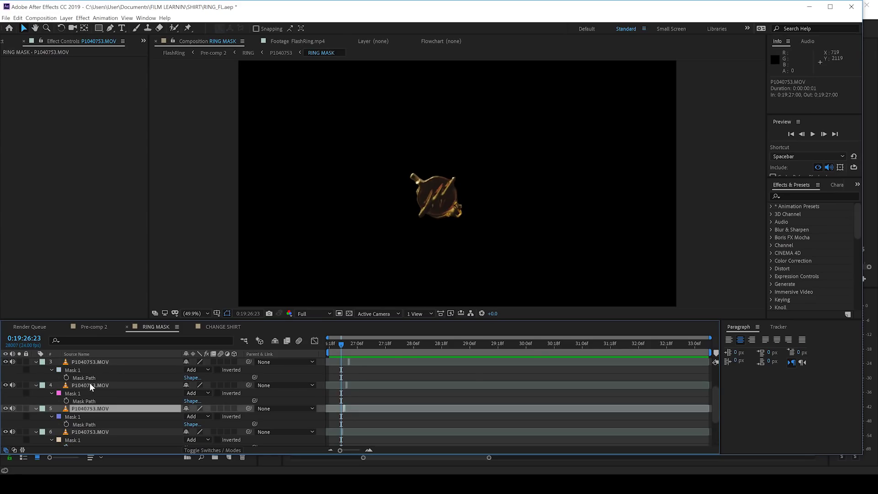
drag(333, 345, 353, 344)
scroll(355, 361, up, 5)
click(350, 344)
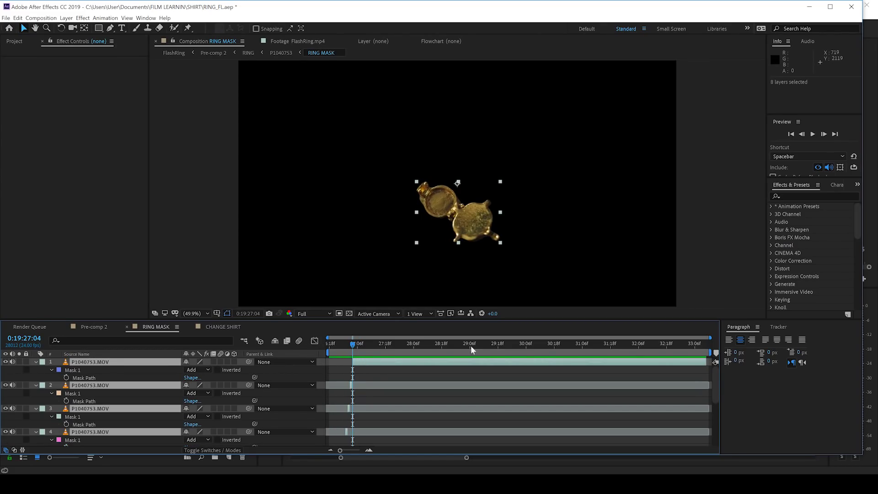
Freeze layer 1 on the opened-ring frame, trim its end, and scrub to check
right_click(375, 363)
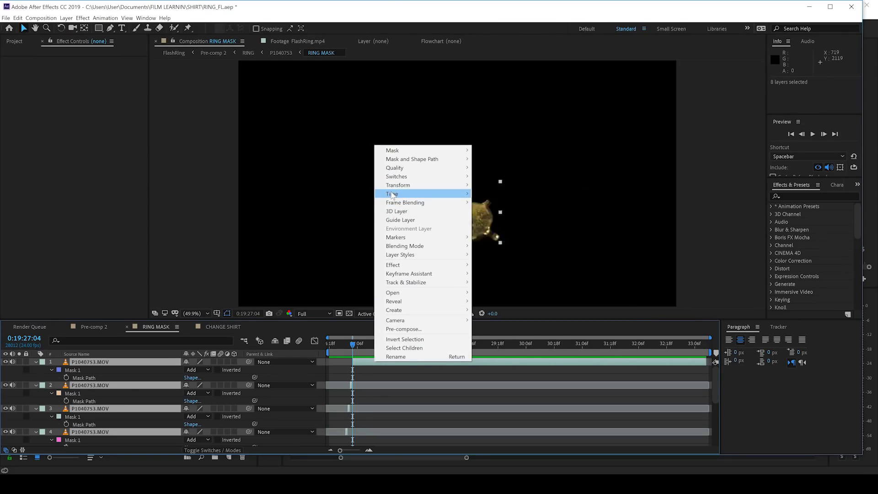
mouse_move(392, 194)
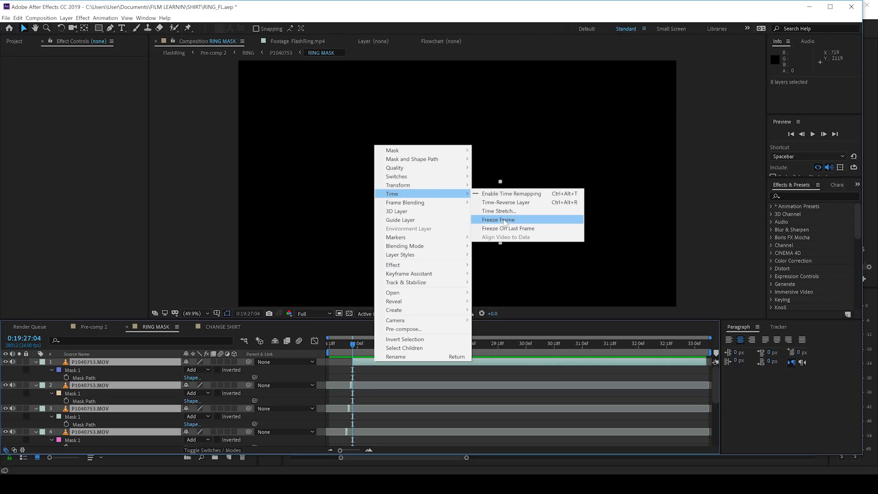
click(551, 380)
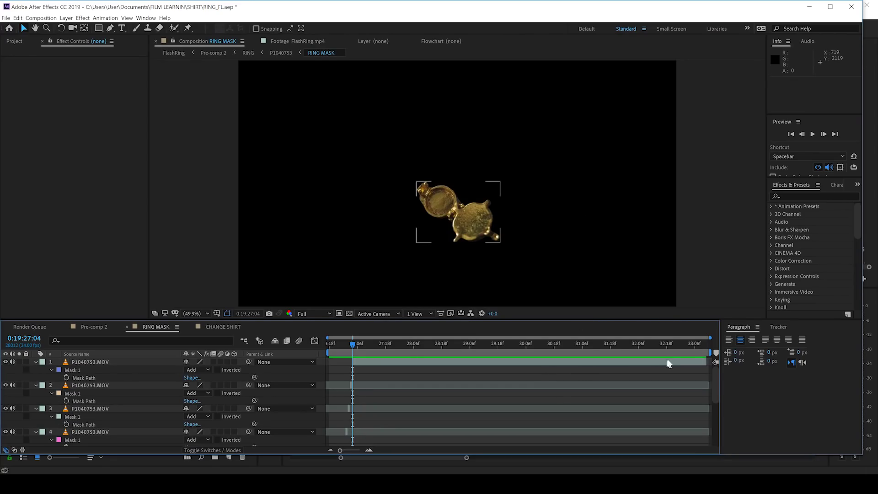
mouse_move(704, 364)
mouse_down()
mouse_move(364, 351)
mouse_move(604, 350)
mouse_move(544, 345)
mouse_move(704, 361)
mouse_up()
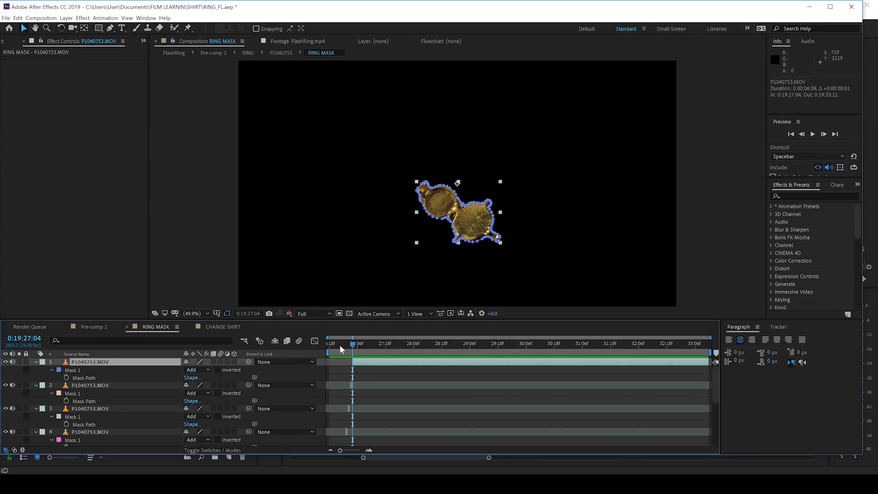
mouse_move(356, 346)
mouse_down()
mouse_move(571, 348)
mouse_move(422, 351)
mouse_move(468, 347)
mouse_move(344, 341)
mouse_up()
Inspect the ring masks on layers 8, 7, 6 and 5, then return to the first frame
scroll(125, 416, down, 4)
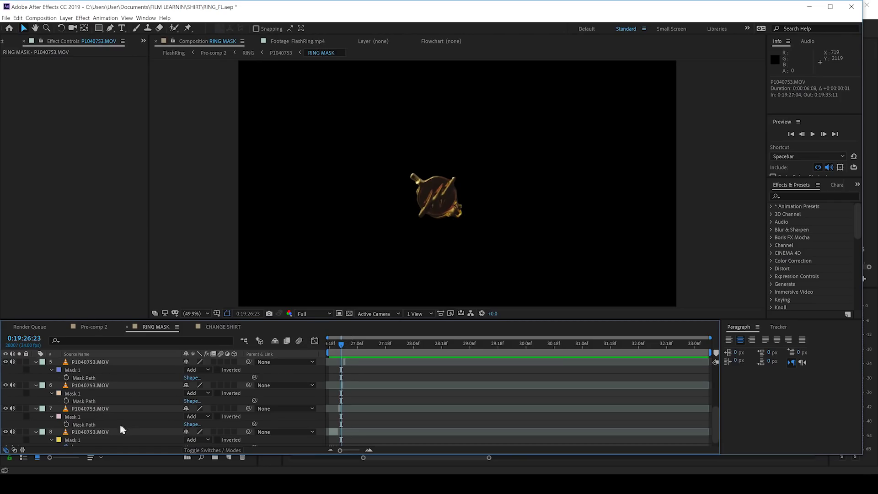
click(101, 431)
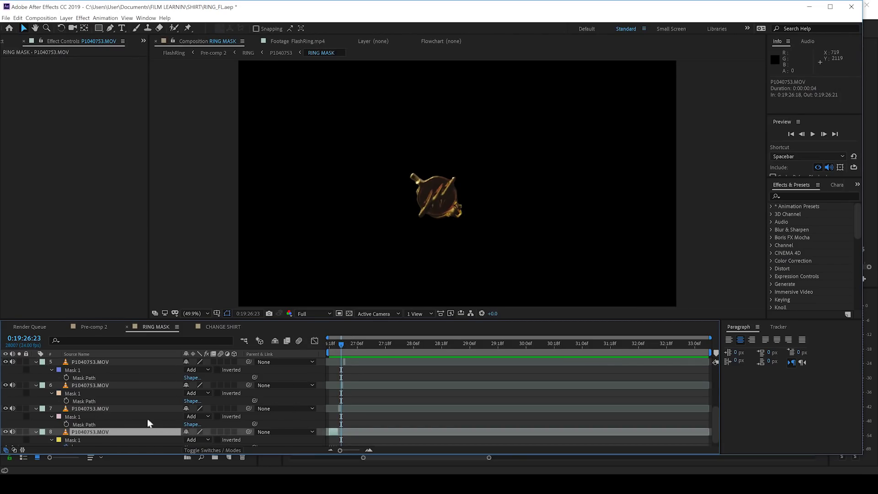
click(102, 408)
click(101, 386)
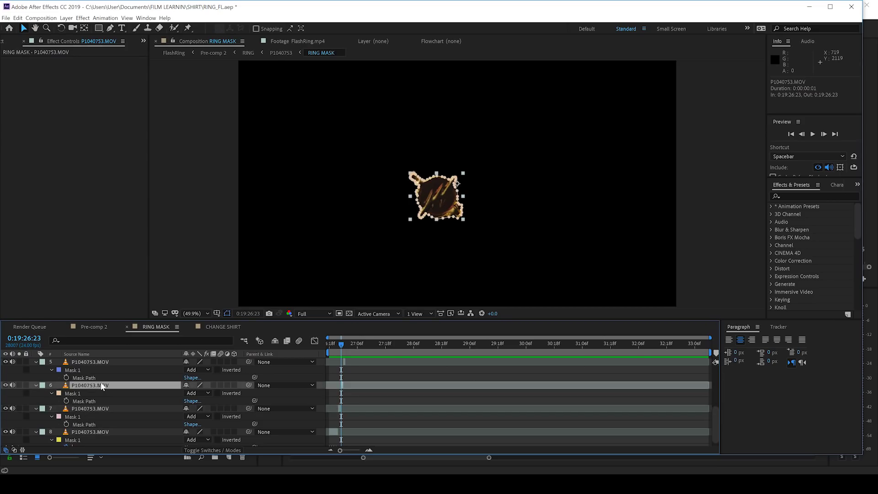
click(100, 361)
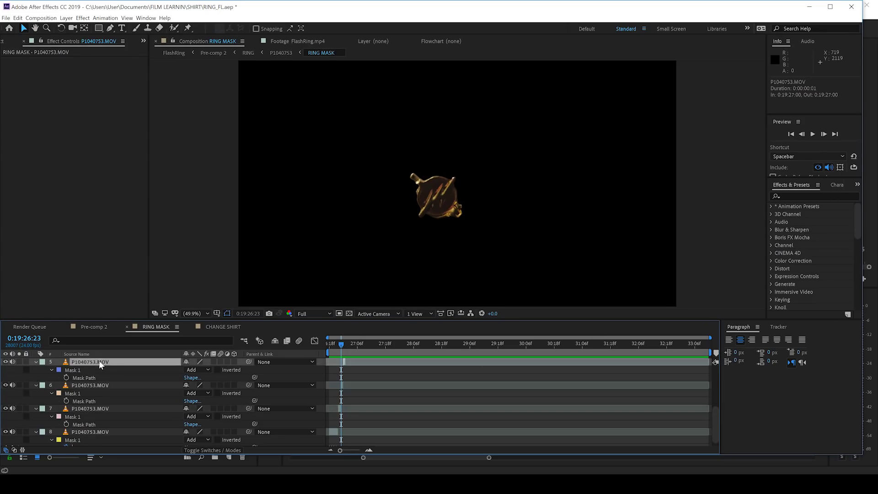
scroll(99, 366, up, 2)
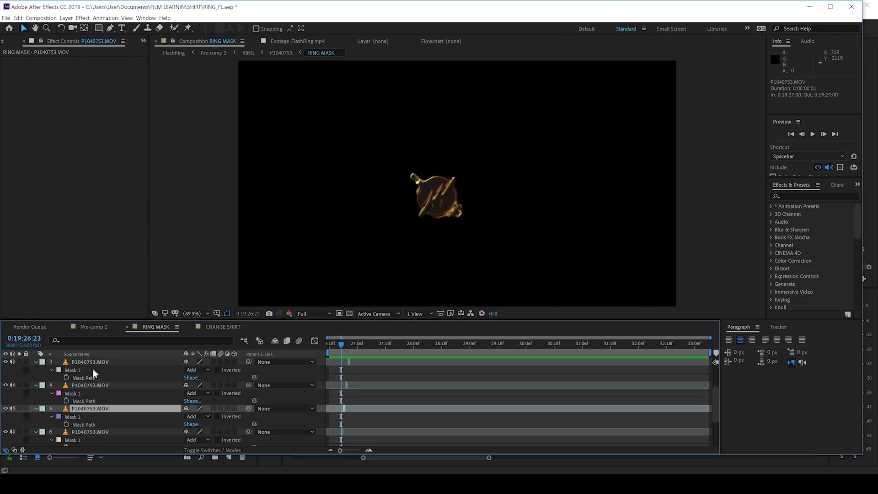
click(329, 343)
key(ctrl+0)
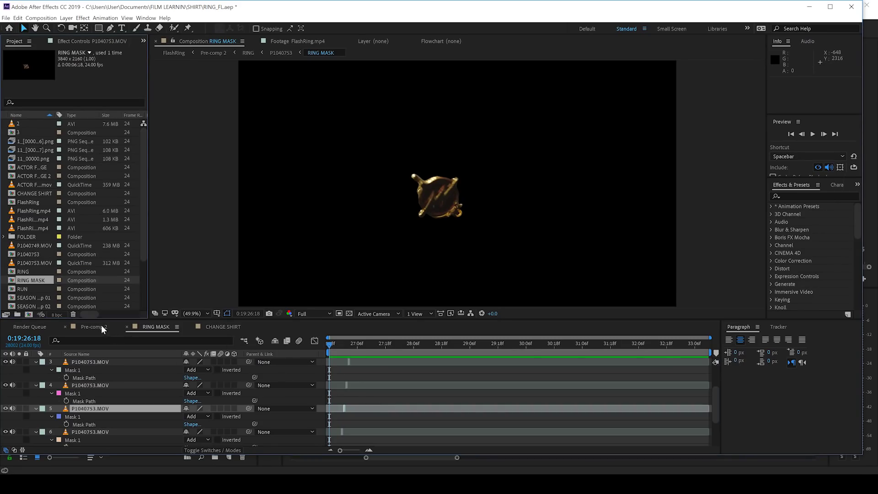
Open Pre-comp 2, rotate RING MASK to -32° and move it onto the real ring
drag(101, 325, 379, 360)
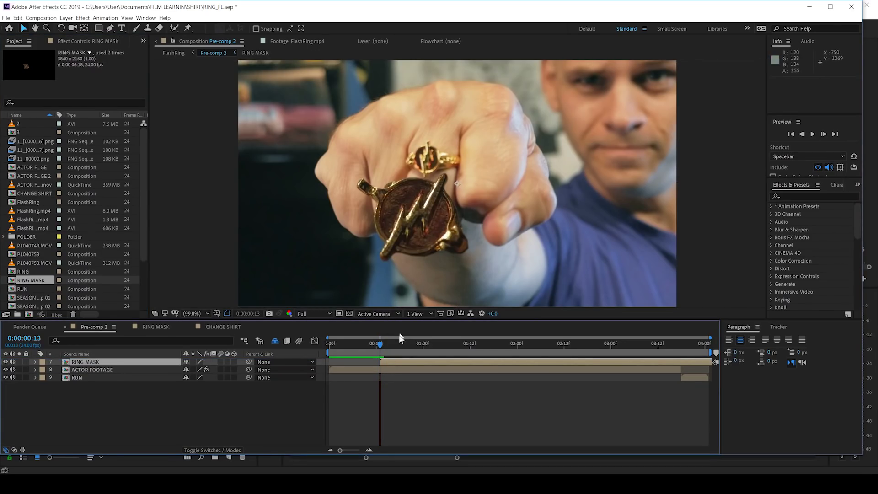
click(401, 362)
key(r)
drag(188, 369, 181, 369)
drag(435, 281, 387, 206)
drag(197, 370, 194, 370)
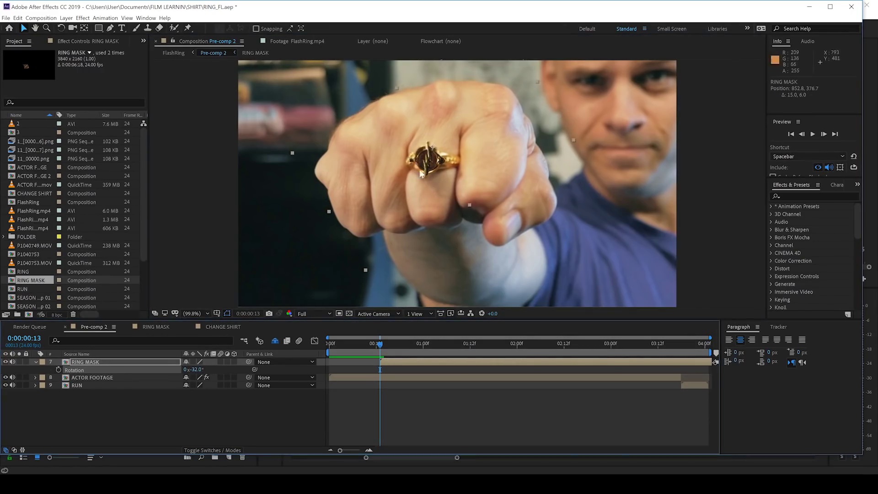
drag(420, 174, 419, 171)
Scale RING MASK to 33.8% and nudge it into place over the finger
key(s)
drag(206, 369, 210, 369)
drag(427, 168, 429, 166)
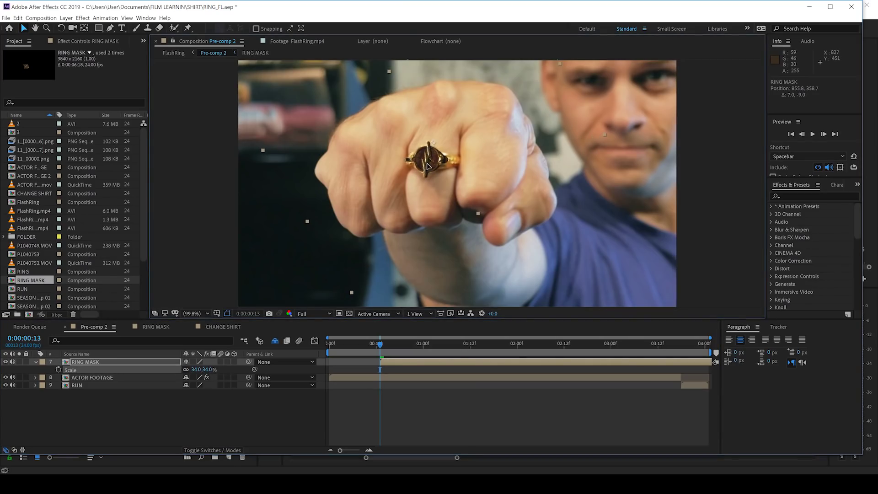
drag(204, 369, 201, 369)
drag(431, 166, 431, 165)
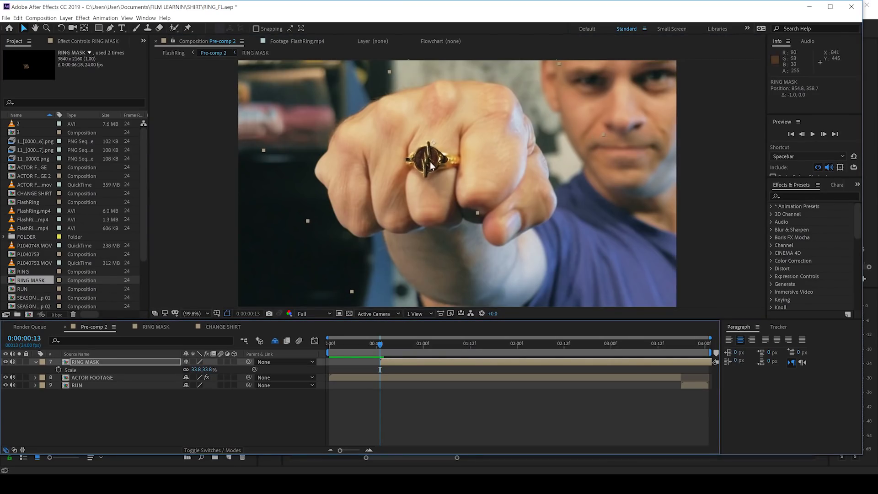
Apply Colorista IV to RING MASK, push highlights toward orange, and toggle the grade to compare
click(114, 362)
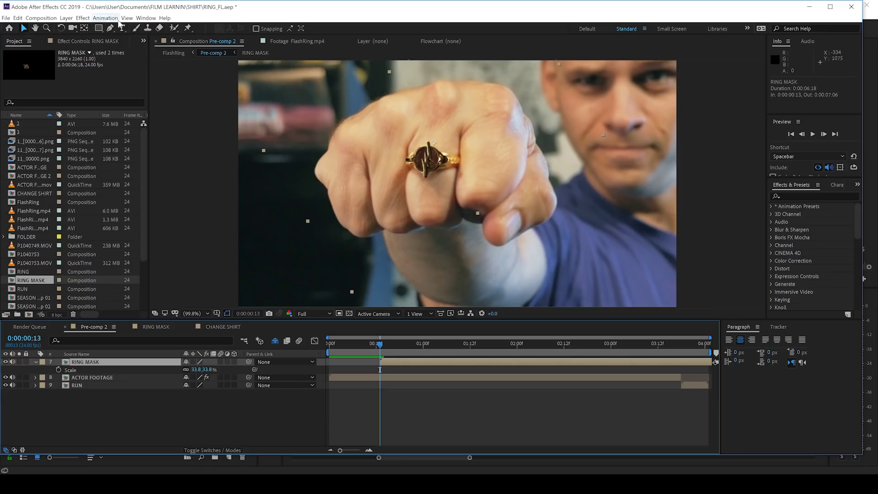
click(83, 18)
mouse_move(120, 212)
click(234, 212)
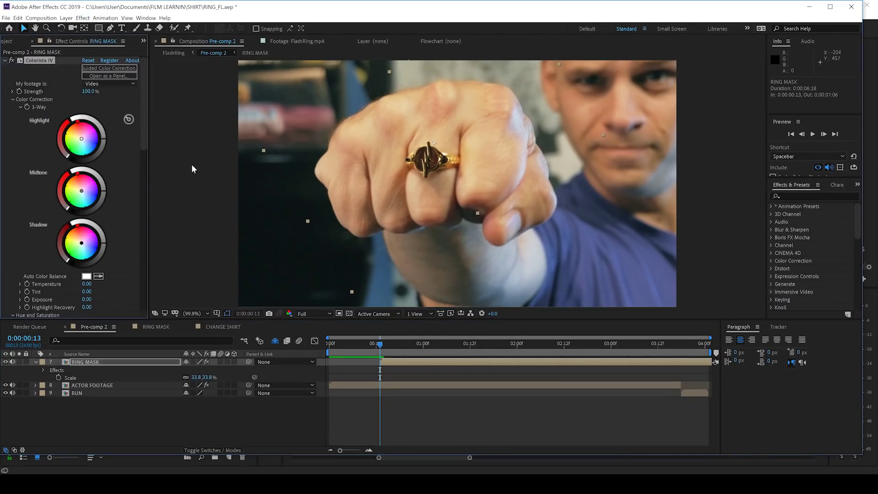
click(76, 132)
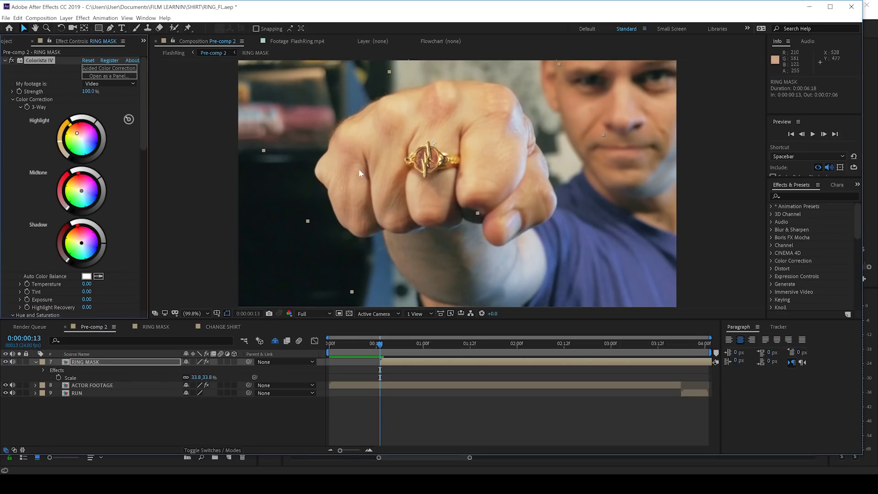
click(12, 61)
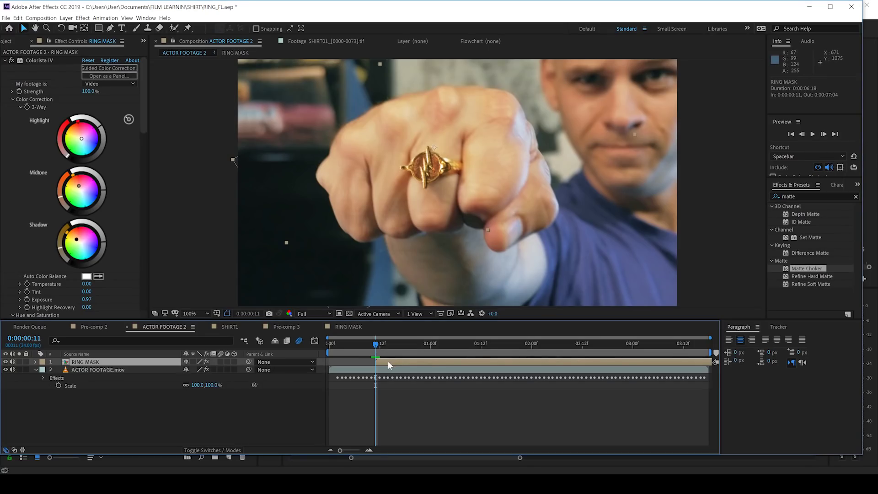
Duplicate RING MASK, start the copy at frame 0, enable time remapping, and cut it at 12f
key(ctrl+d)
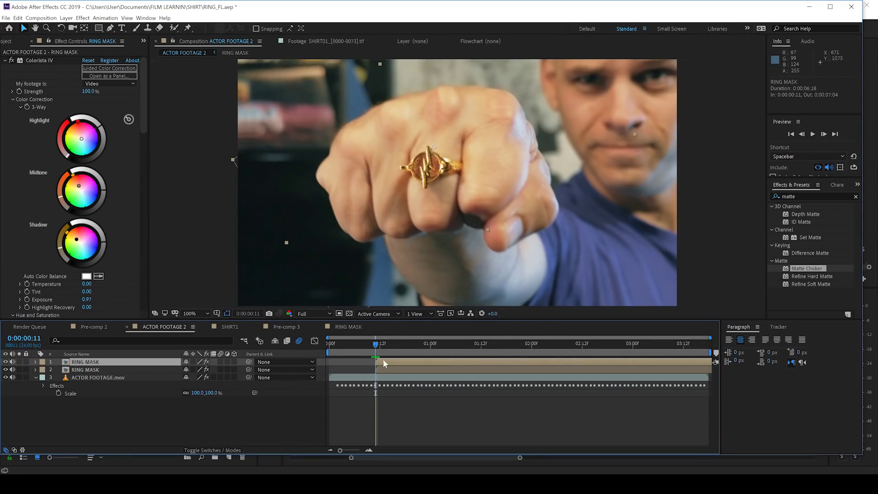
drag(385, 361, 338, 361)
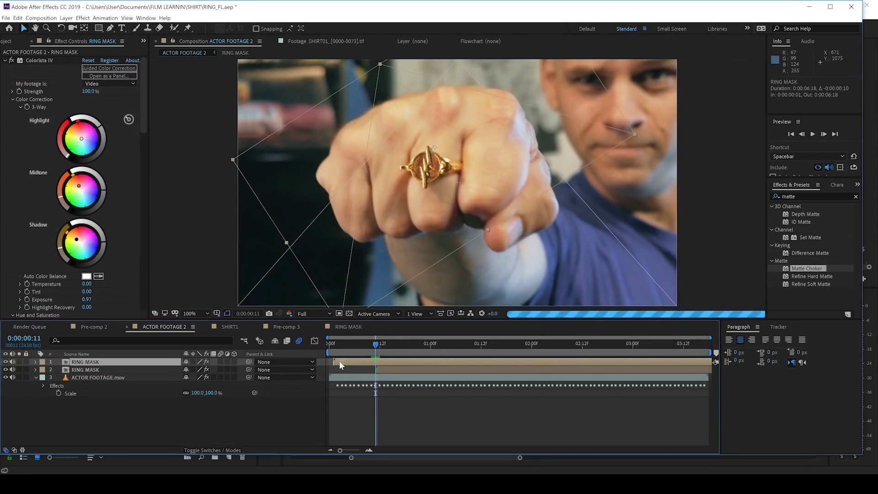
click(331, 344)
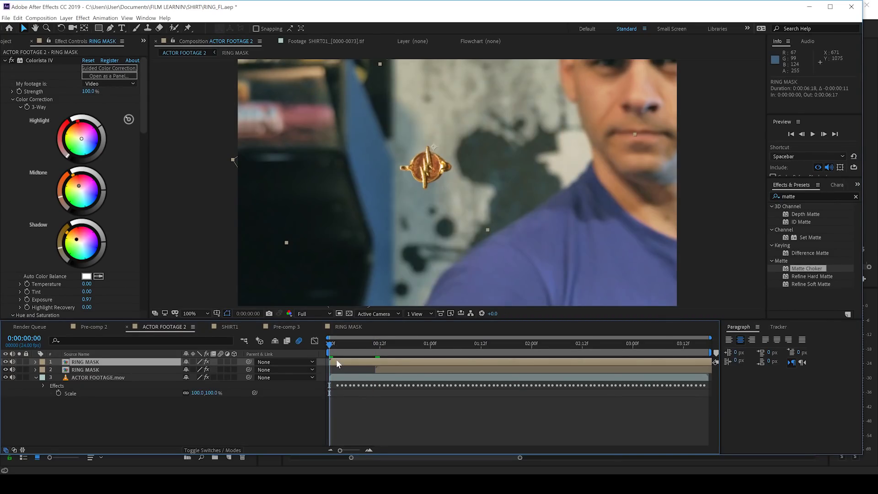
right_click(362, 362)
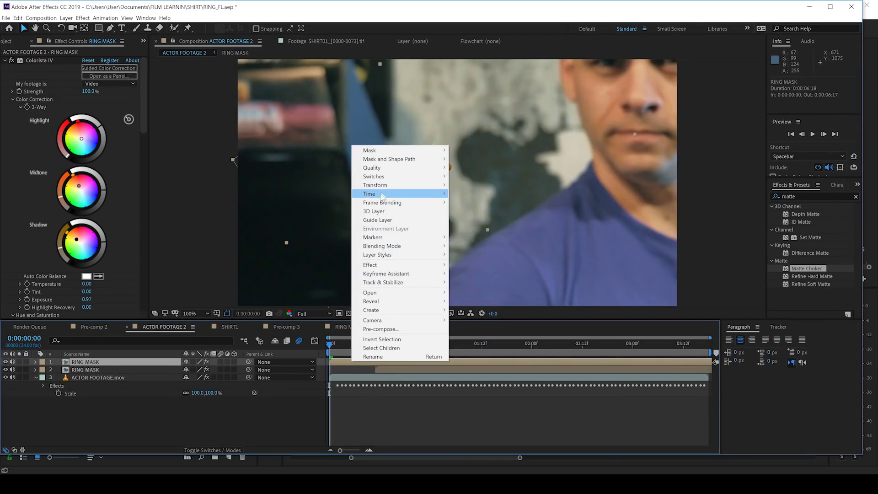
mouse_move(393, 194)
click(485, 194)
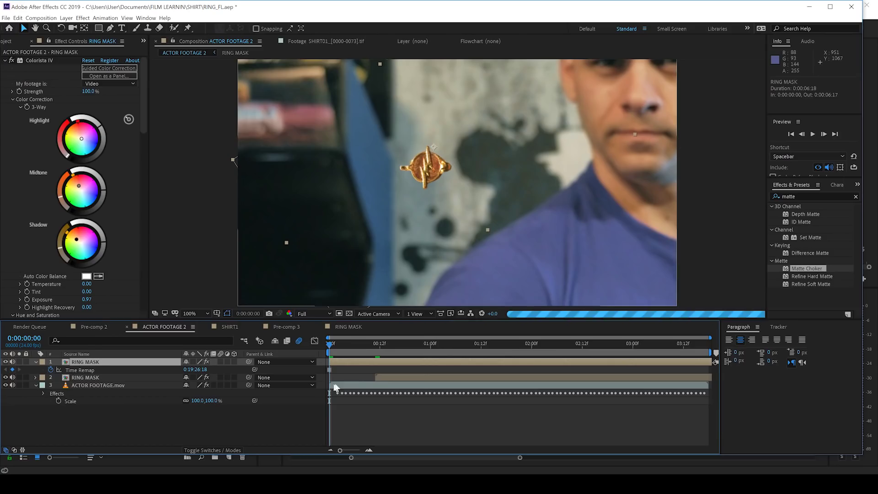
click(374, 344)
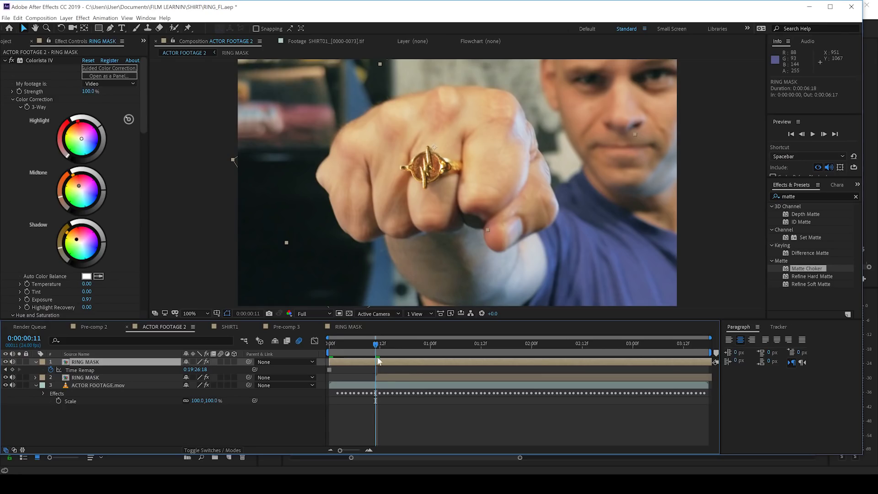
key(ctrl+shift+d)
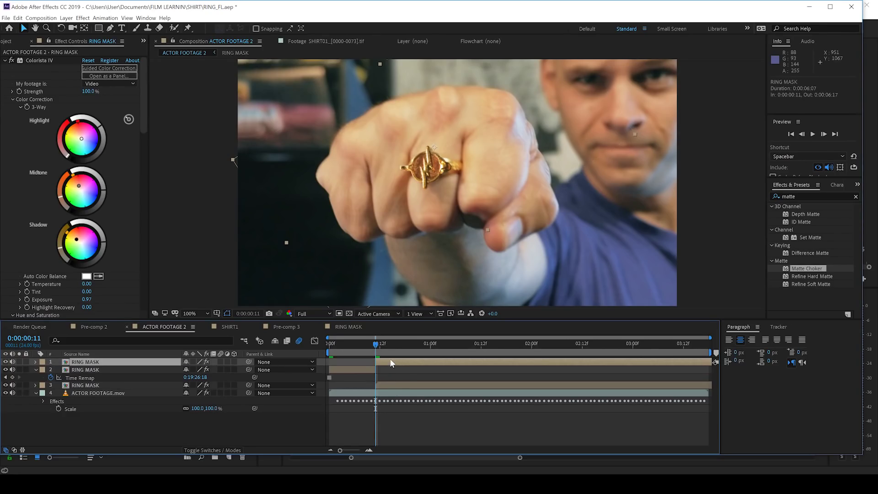
key(Delete)
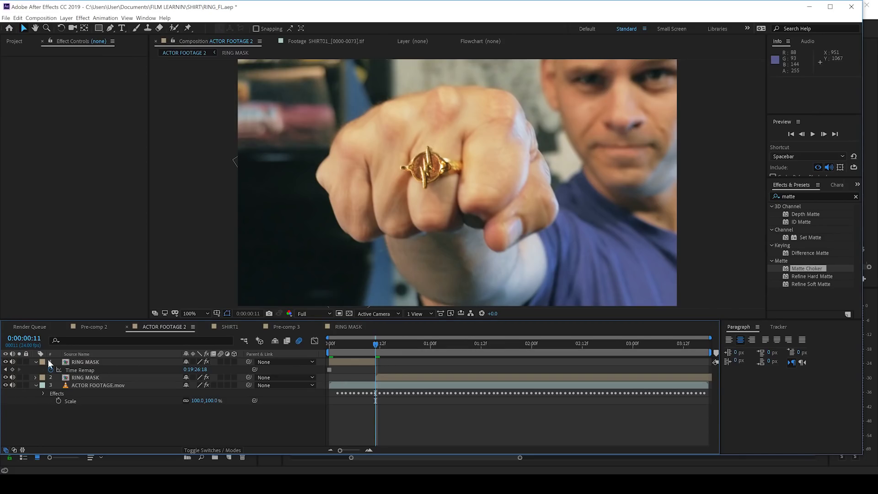
Pre-compose both RING MASK layers into a new composition named RINGY
click(76, 361)
shift+click(78, 376)
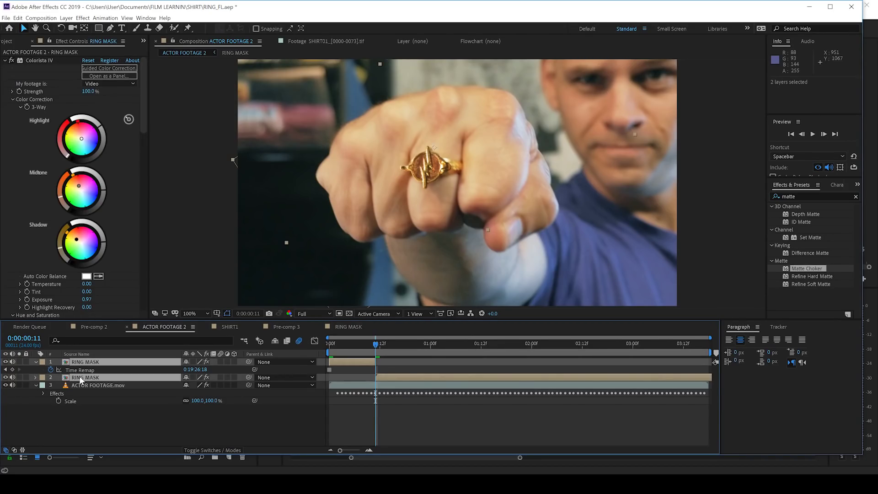
right_click(94, 364)
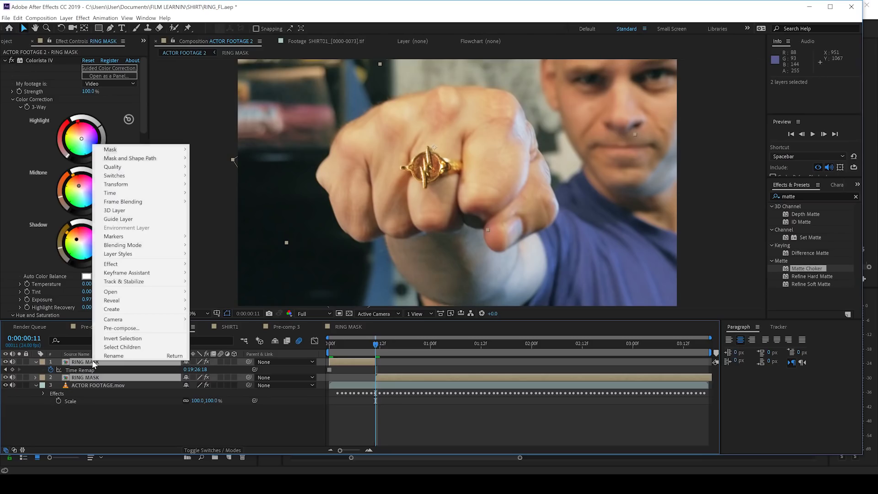
click(112, 328)
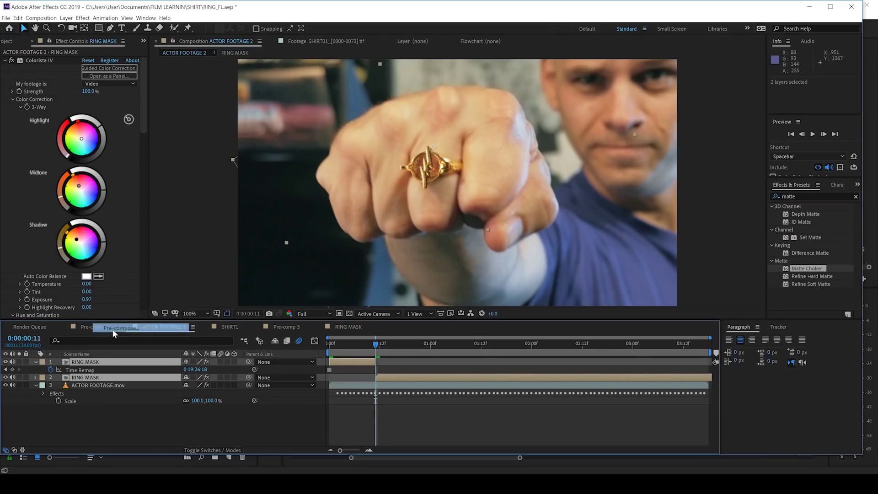
text(RINGY)
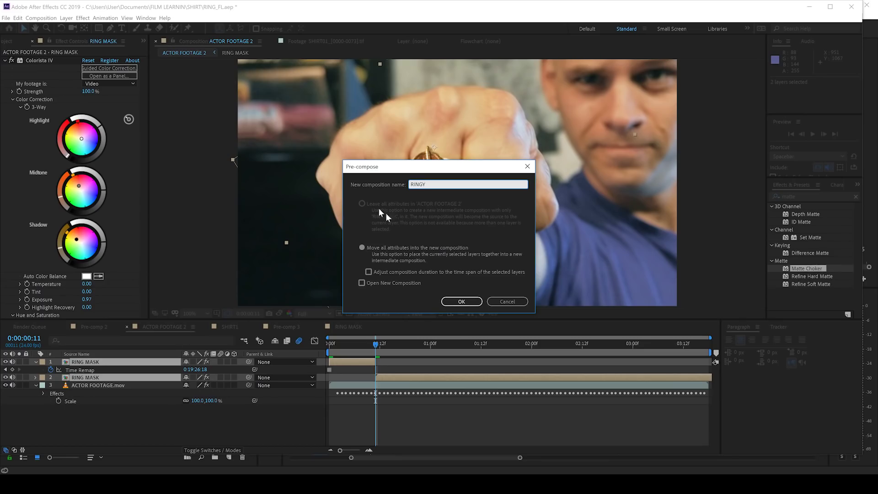
click(454, 302)
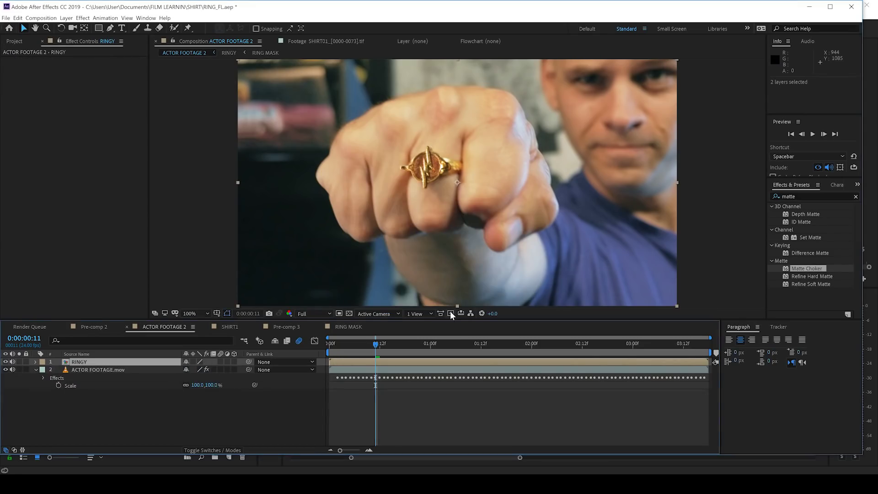
Create Mocha track data from Layer 1 and export it as Transform to the RINGY layer
click(86, 369)
click(12, 120)
click(95, 128)
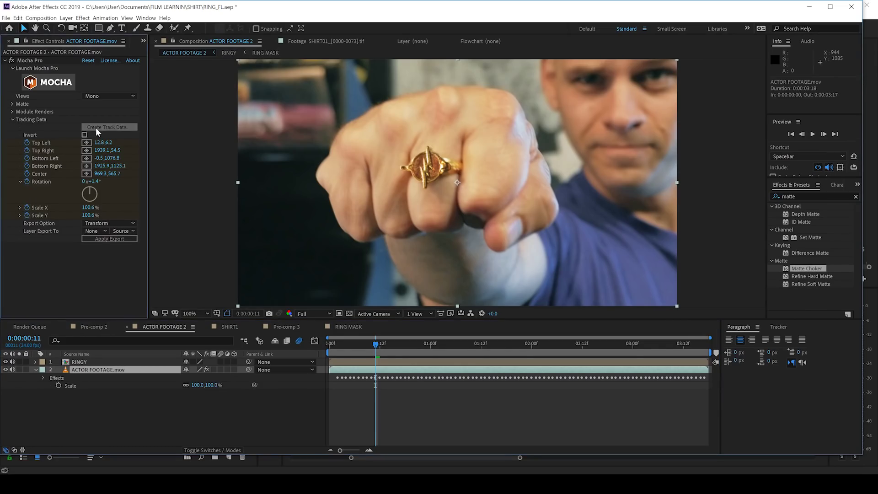
click(403, 197)
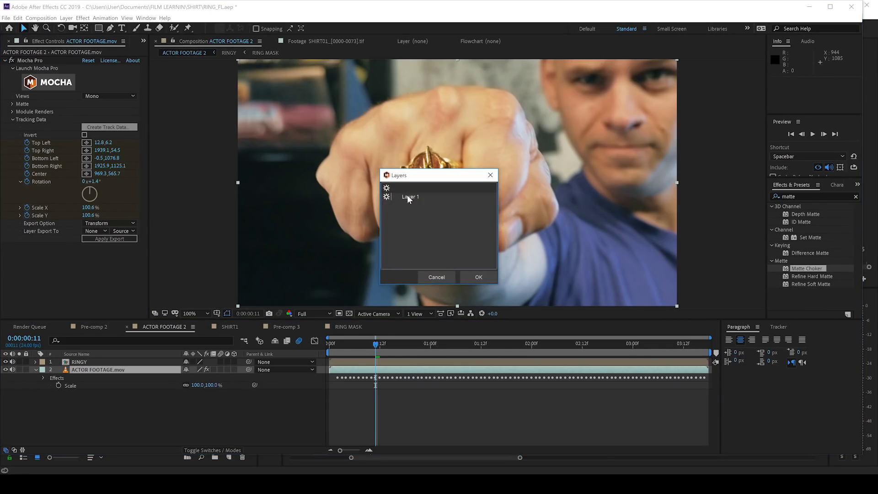
click(478, 277)
click(101, 222)
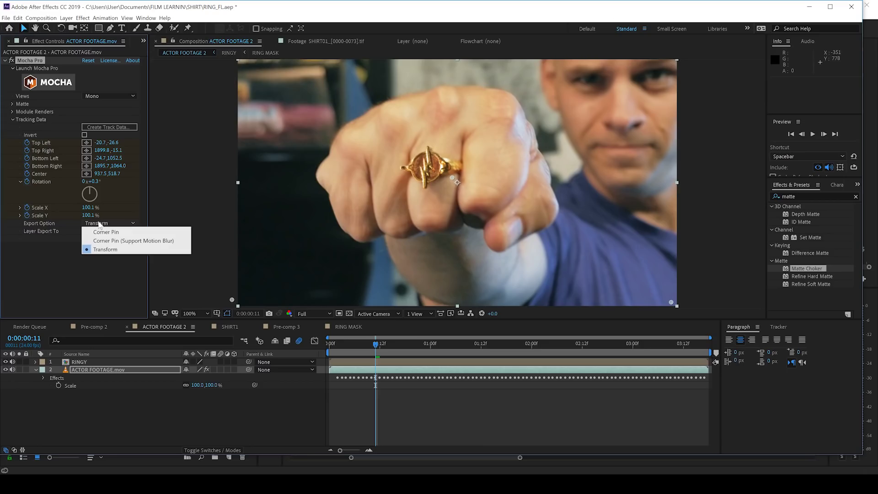
click(103, 249)
click(96, 231)
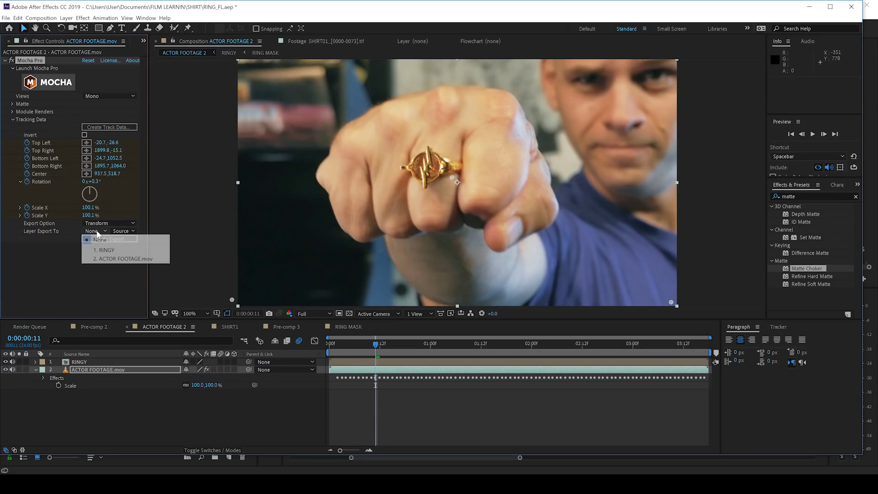
click(98, 250)
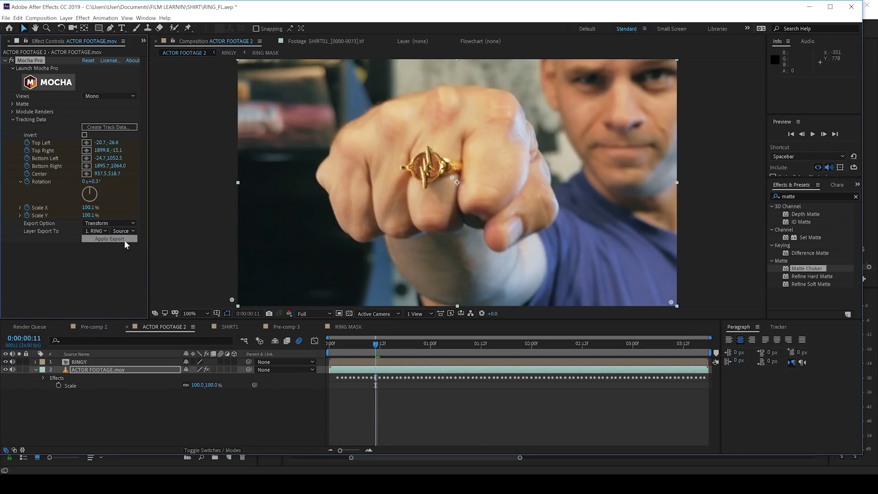
click(105, 238)
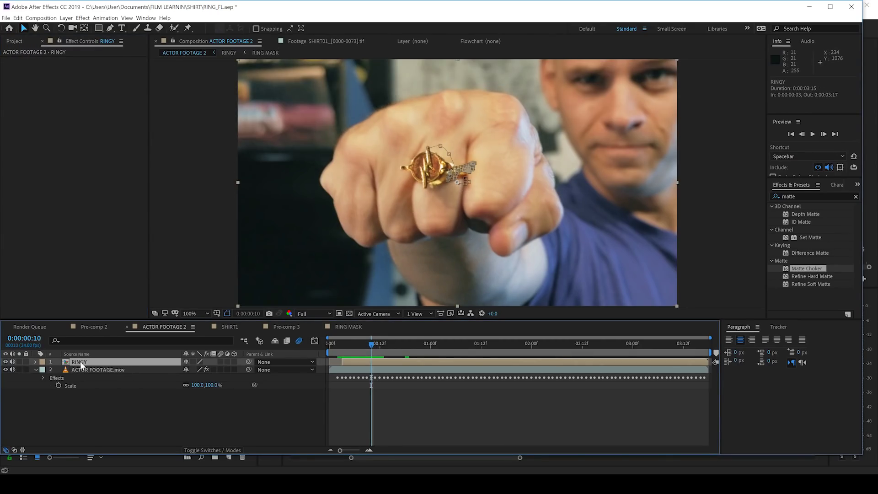
Inside RINGY, nudge both RING MASK layers slightly at frame 11 to align the ring
double_click(81, 361)
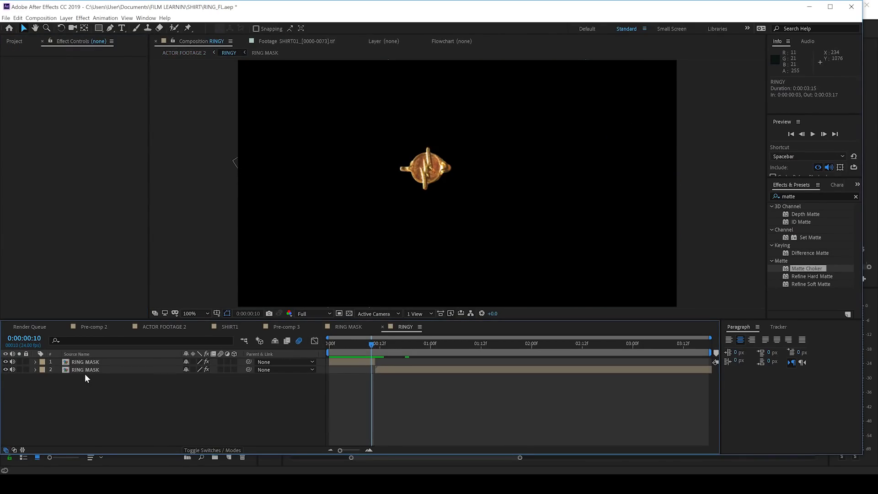
key(ctrl+a)
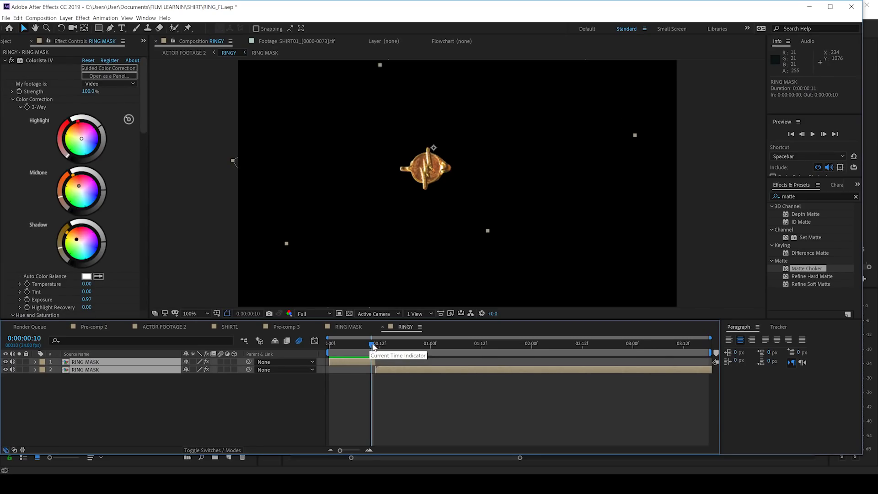
drag(374, 347, 376, 346)
drag(428, 175, 430, 178)
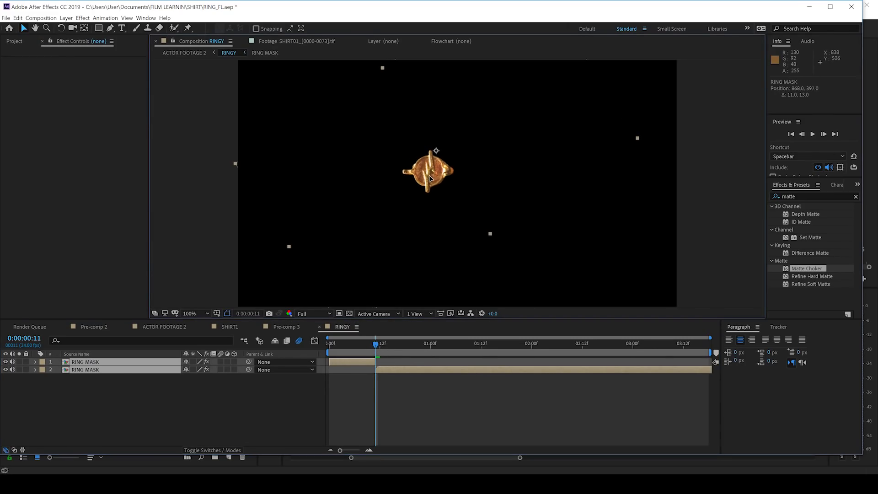
click(174, 326)
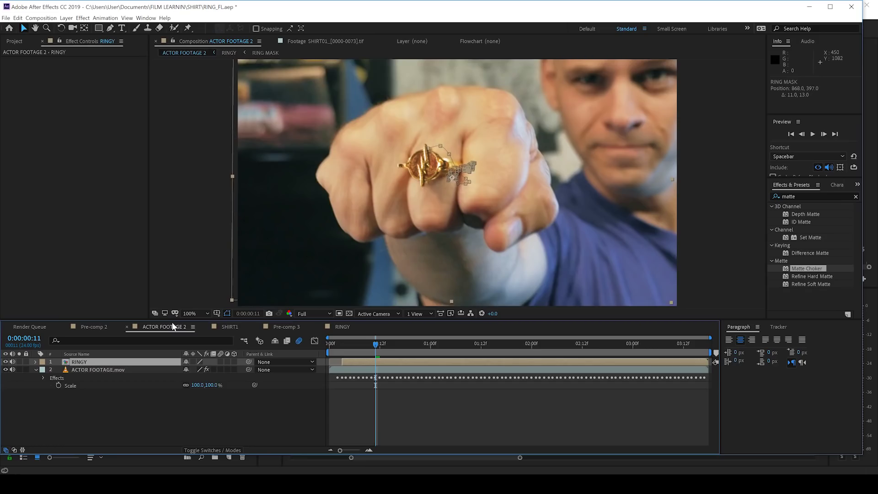
click(342, 327)
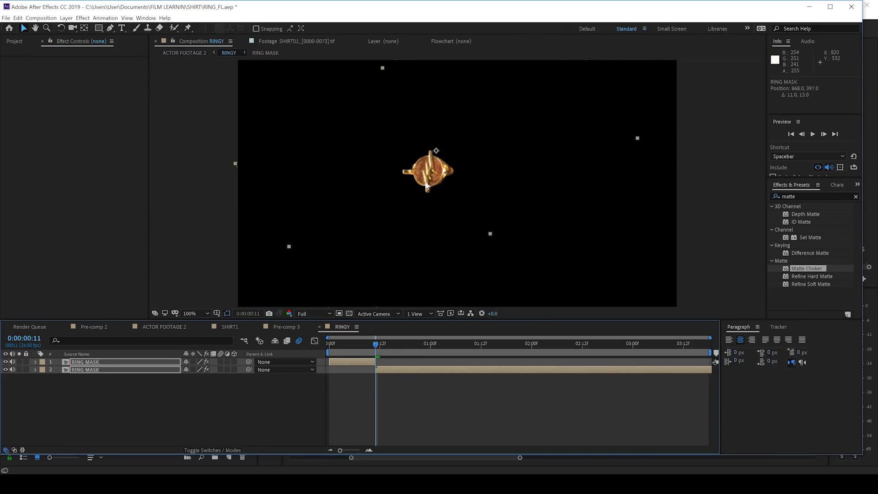
drag(425, 184, 428, 185)
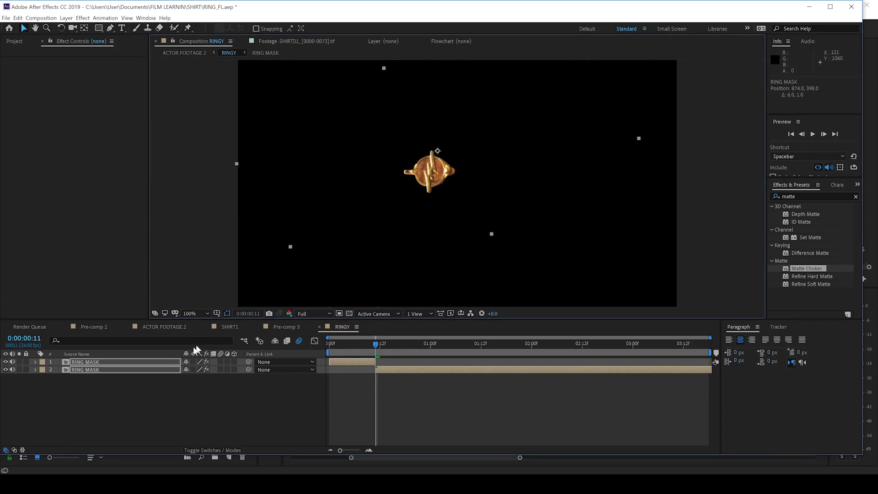
In ACTOR FOOTAGE 2, enable motion blur on the RINGY layer and scrub the opening frames
click(147, 327)
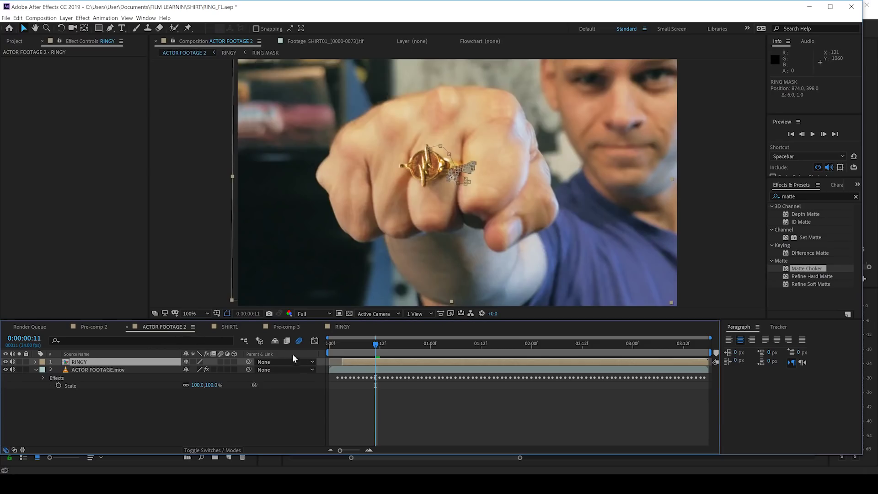
click(220, 361)
click(331, 344)
drag(332, 347, 363, 347)
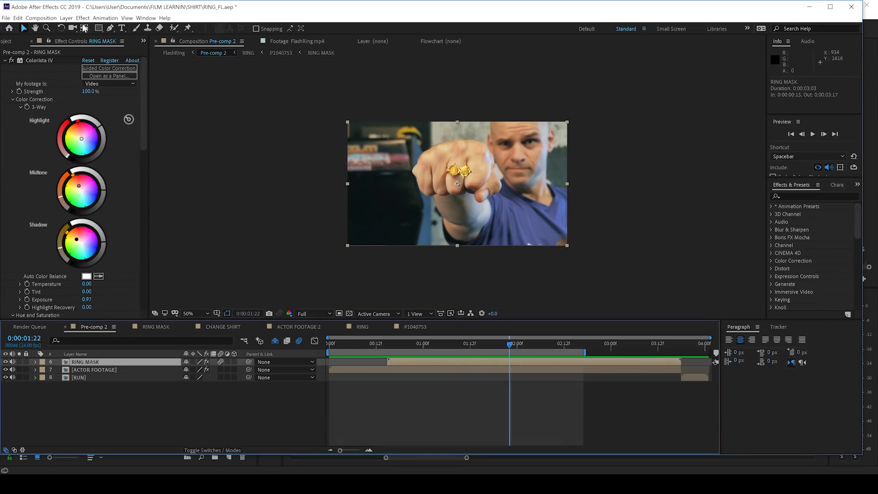
Add a new adjustment layer to Pre-comp 2
click(66, 18)
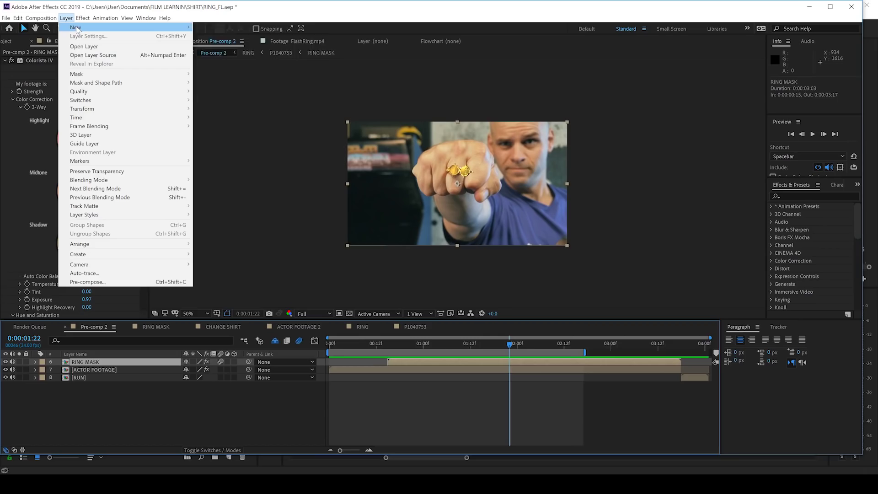
mouse_move(77, 28)
click(224, 79)
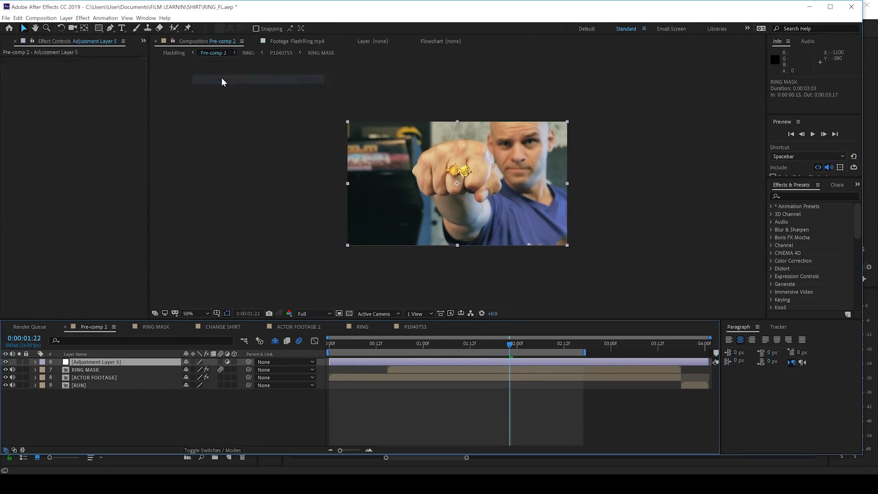
Apply CC Light Rays, centre it on the ring, and start the layer at frame 21
click(87, 20)
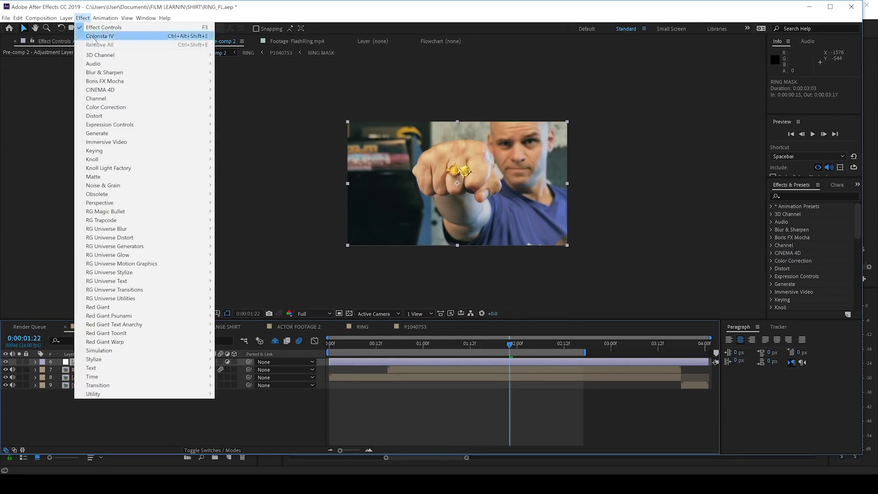
mouse_move(194, 133)
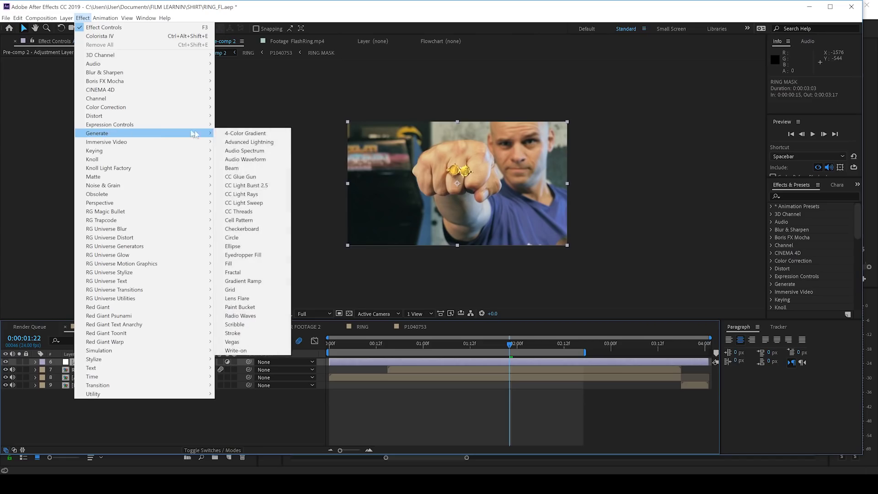
click(240, 194)
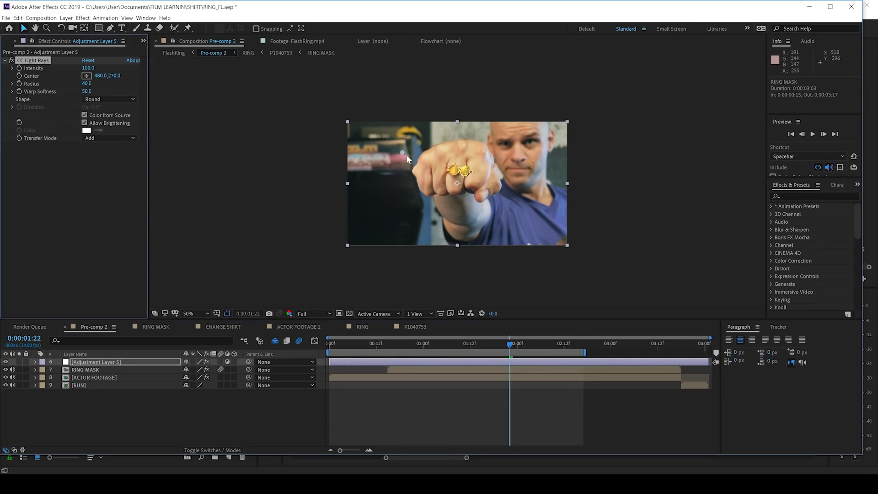
drag(403, 154, 457, 170)
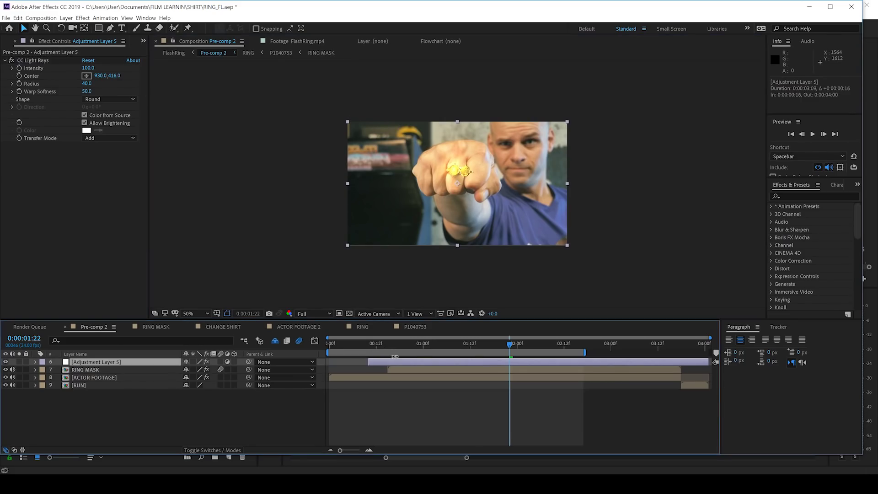
drag(333, 366, 420, 365)
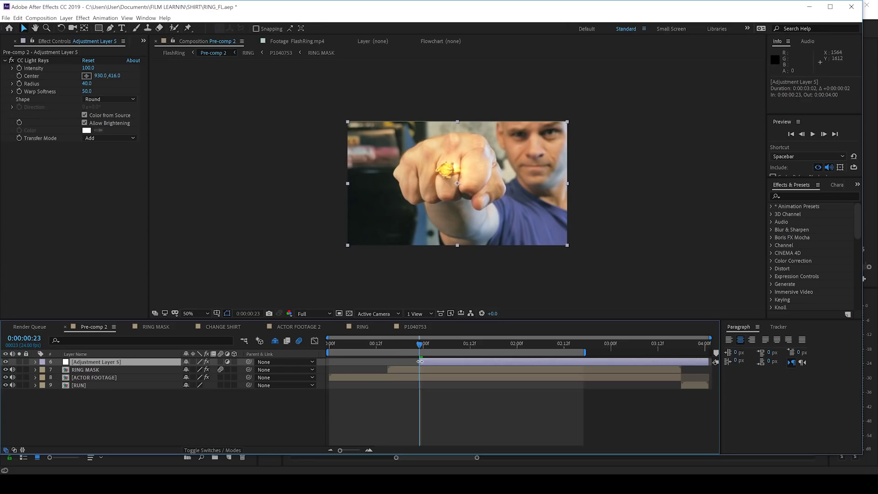
Keyframe the CC Light Rays Center on the ring across several frames
click(28, 76)
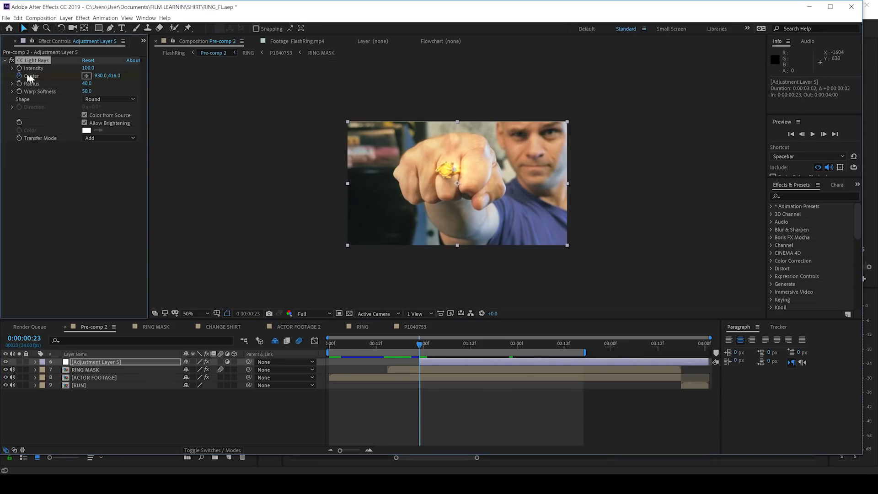
click(86, 75)
click(449, 169)
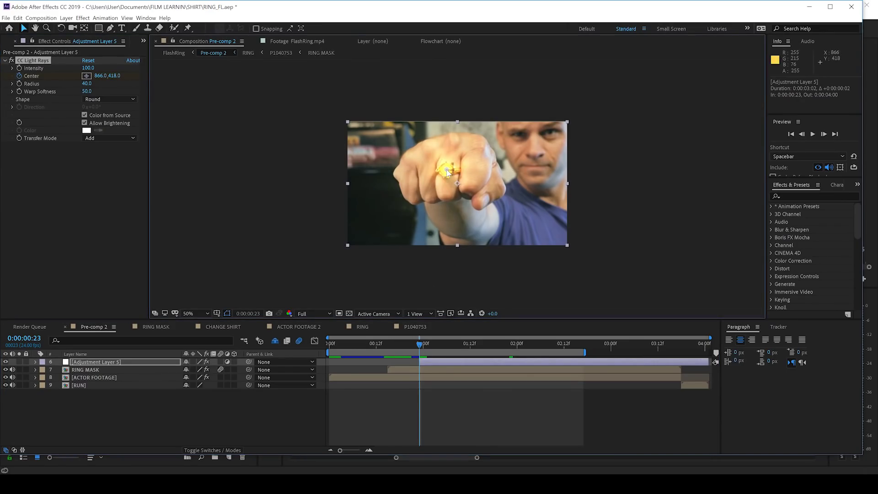
key(Page_Down)
key(Page_Down)
key(Page_Down)
key(Page_Down)
key(Page_Down)
key(Page_Down)
key(Page_Down)
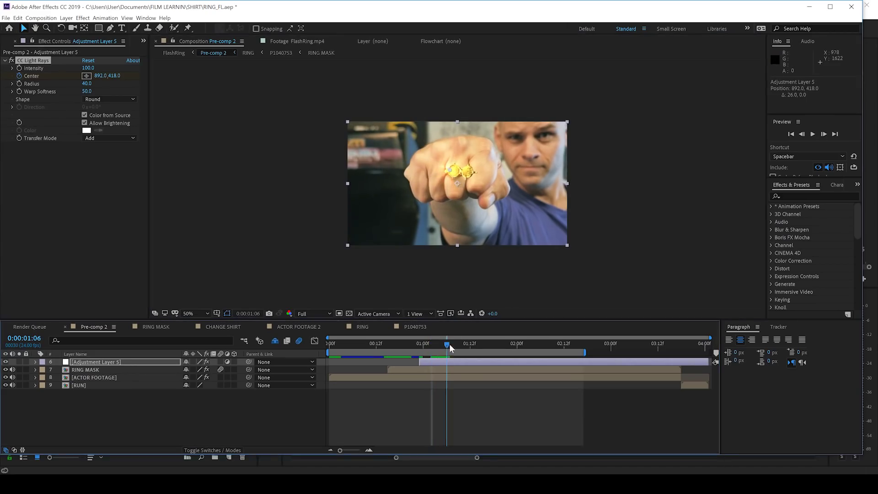
drag(449, 172, 455, 174)
key(Page_Down)
key(Page_Down)
key(Page_Down)
key(Page_Down)
key(Page_Down)
key(Page_Down)
key(Page_Down)
key(Page_Down)
key(Page_Down)
key(Page_Down)
key(Page_Down)
key(Page_Down)
key(Page_Down)
key(Page_Down)
key(Page_Down)
key(Page_Down)
drag(522, 344, 420, 344)
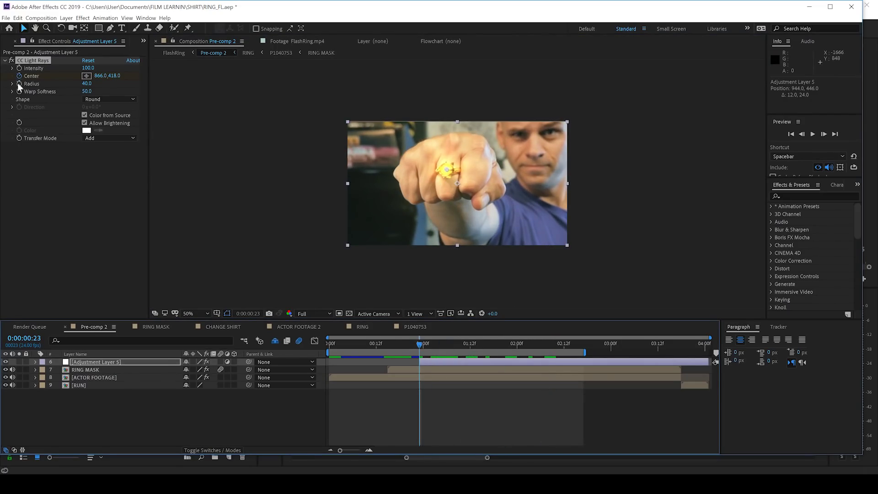
Keyframe Intensity from 108 down to 0 later, then RAM-preview from frame 21
click(19, 68)
drag(89, 69, 93, 67)
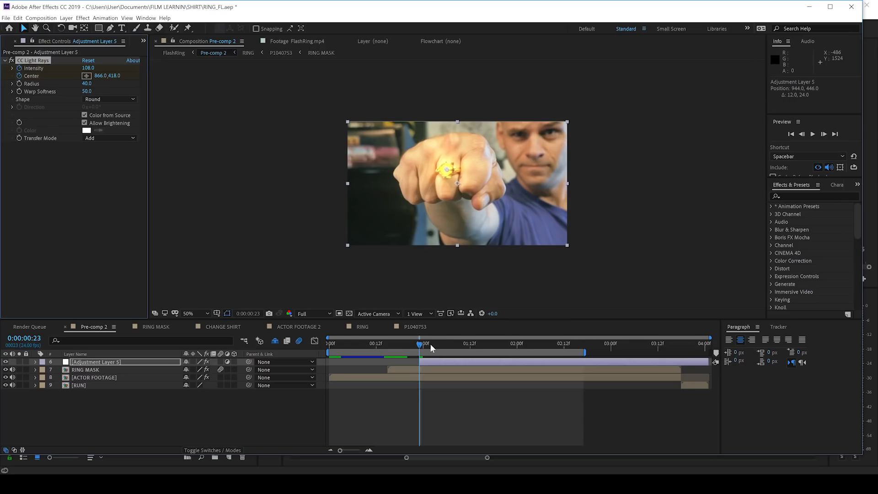
drag(428, 344, 522, 362)
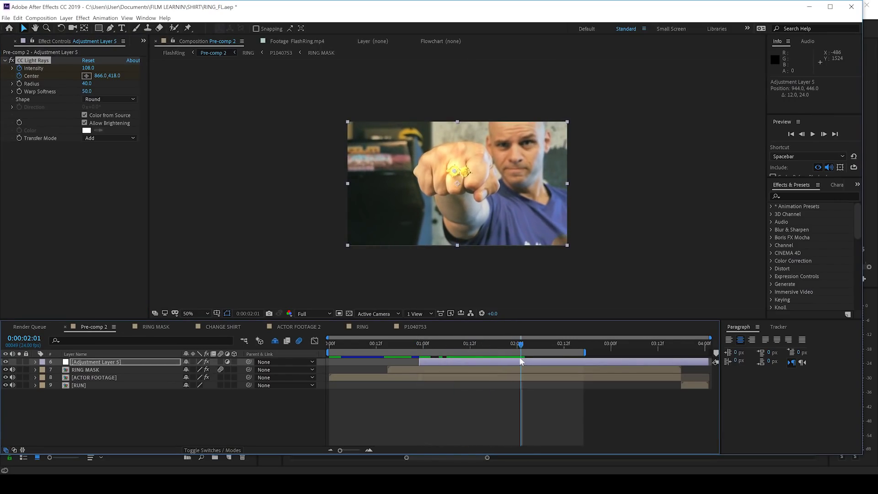
click(88, 68)
text(0)
key(Return)
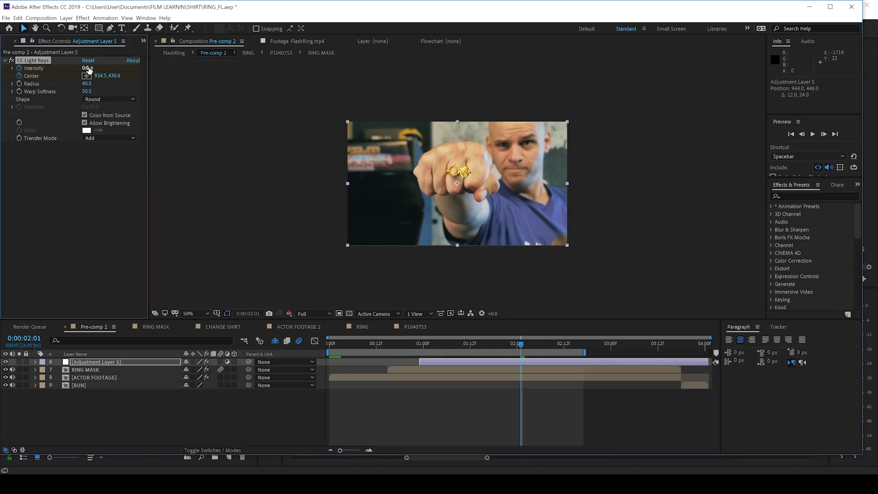
click(412, 347)
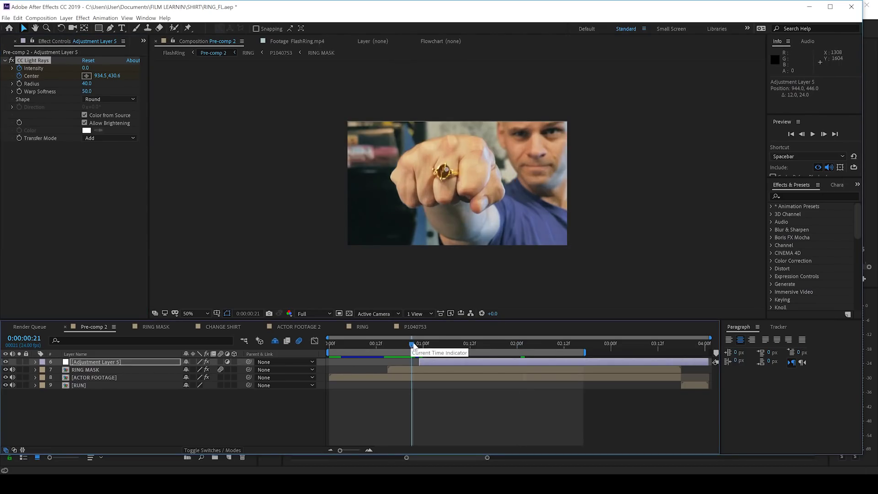
key(space)
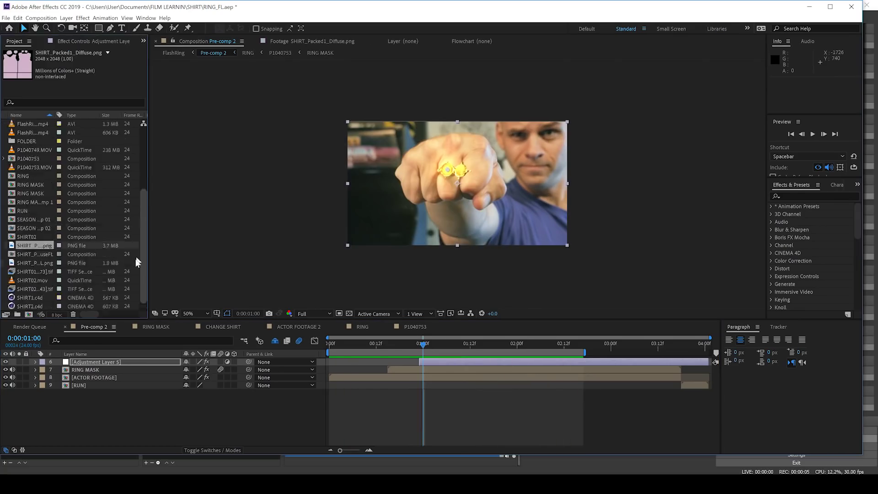
Create a new composition from SHIRT_Packed1_Diffuse.png in the Project panel
scroll(84, 278, down, 1)
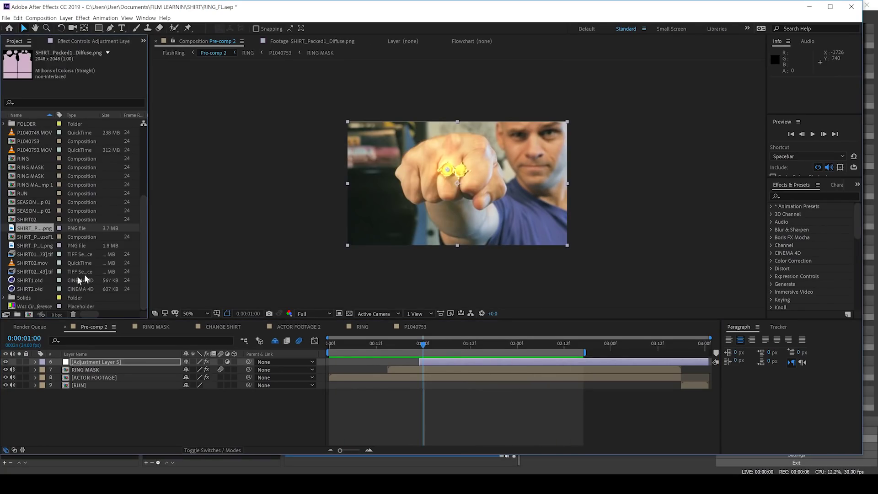
click(33, 281)
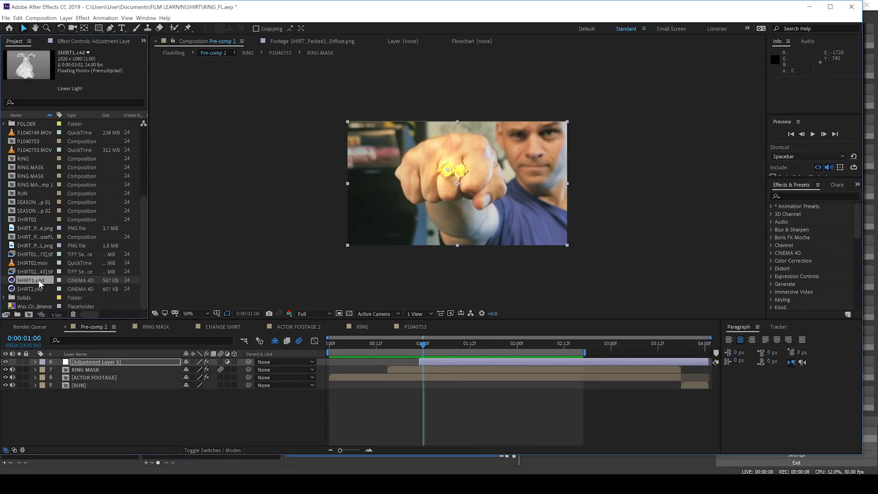
click(39, 246)
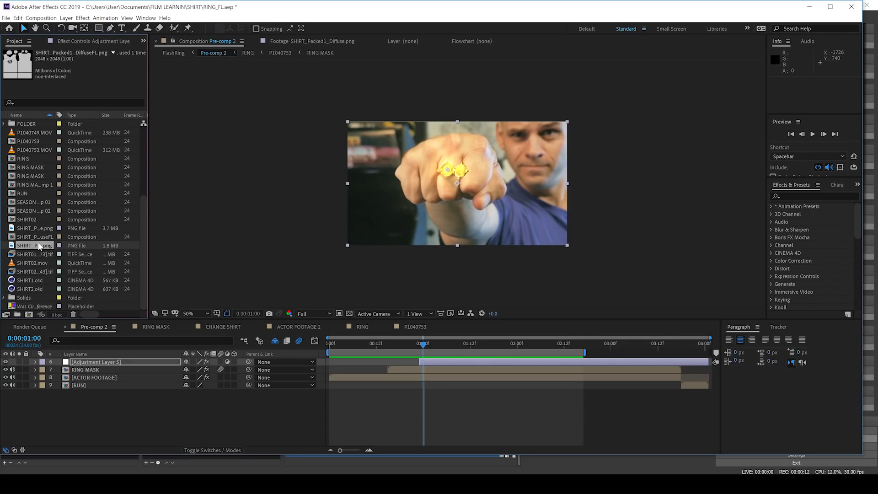
click(42, 229)
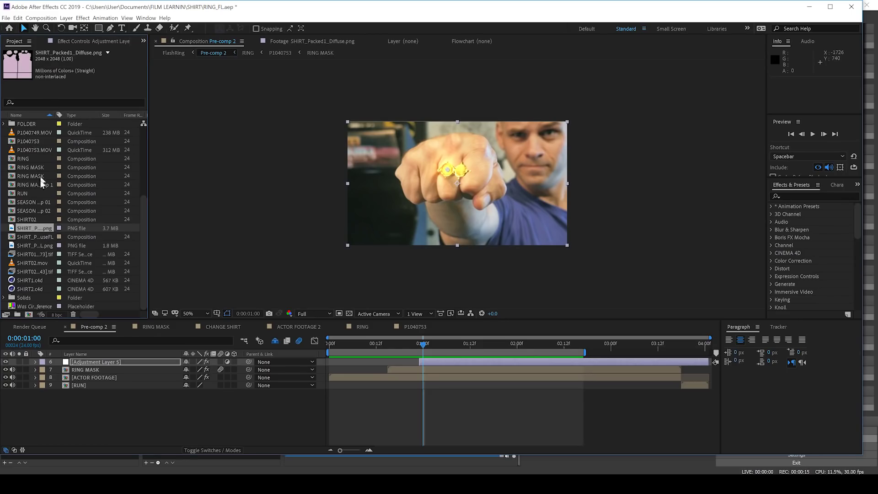
drag(35, 230, 28, 315)
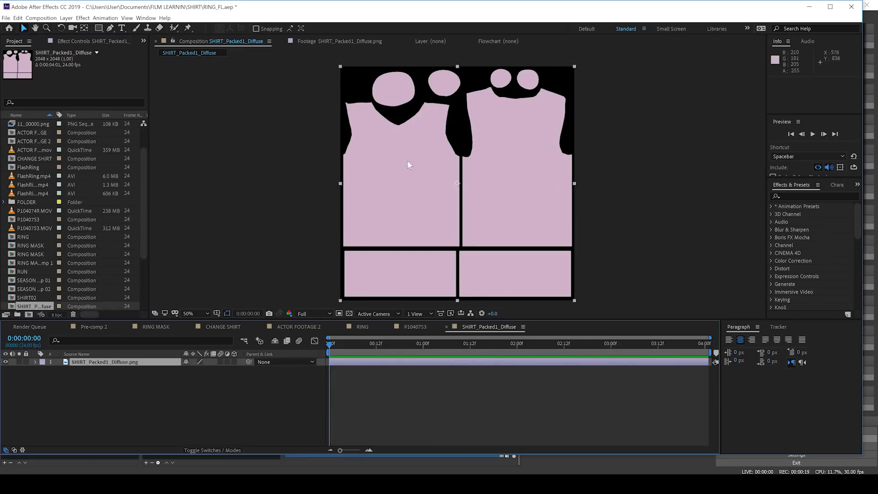
Apply Hue/Saturation to the shirt texture with Master Hue −63° and Saturation 88
click(90, 360)
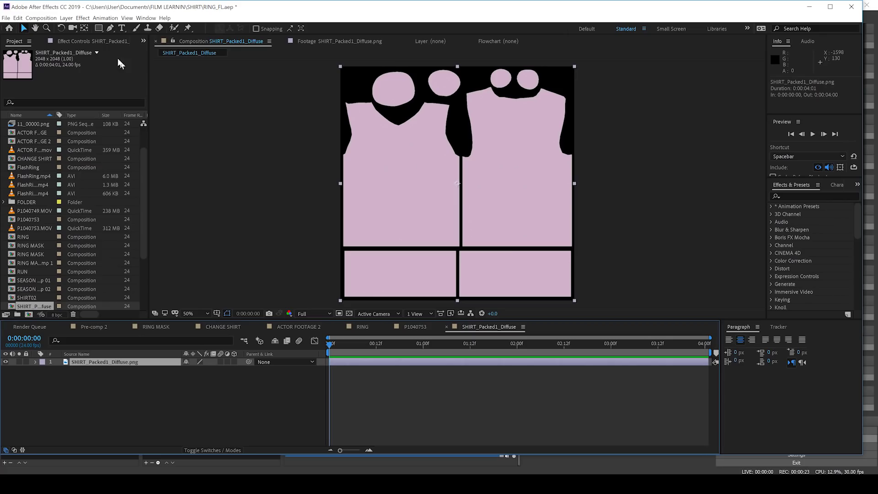
click(83, 18)
mouse_move(139, 109)
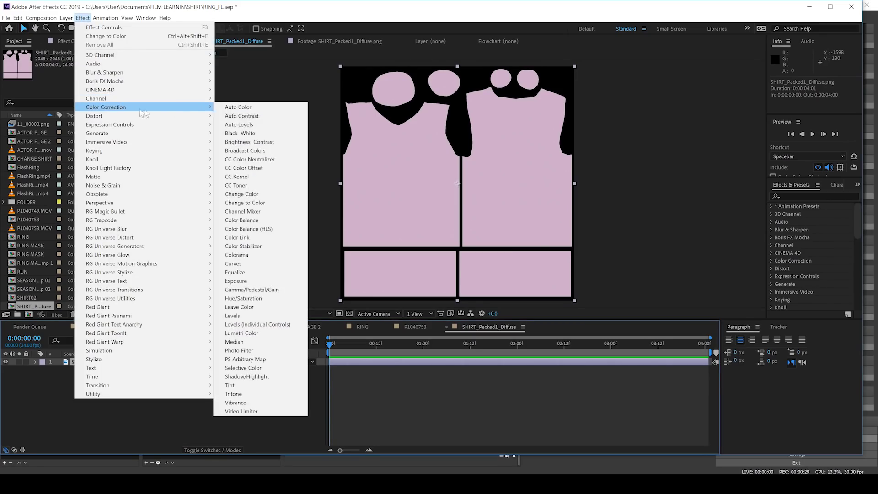
click(251, 299)
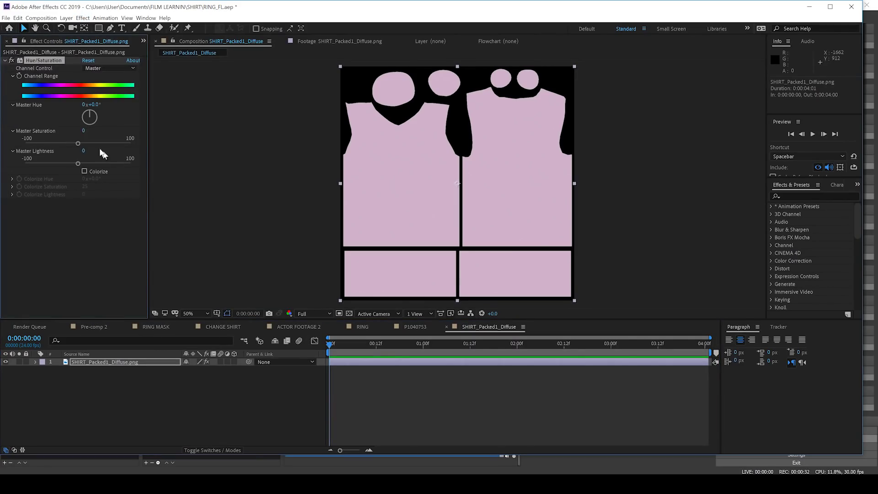
drag(77, 144, 126, 144)
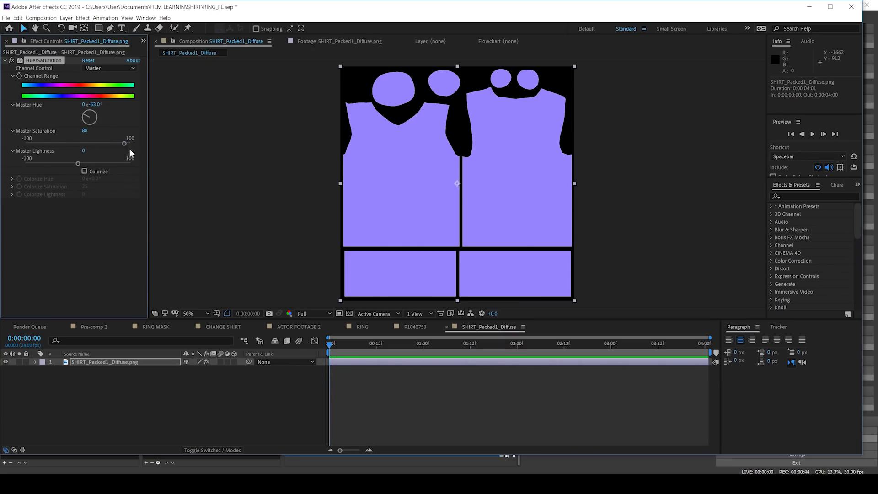
Add SKPUB.png to the texture comp, scale it to 60%, and place it on the left panel
click(143, 41)
click(152, 49)
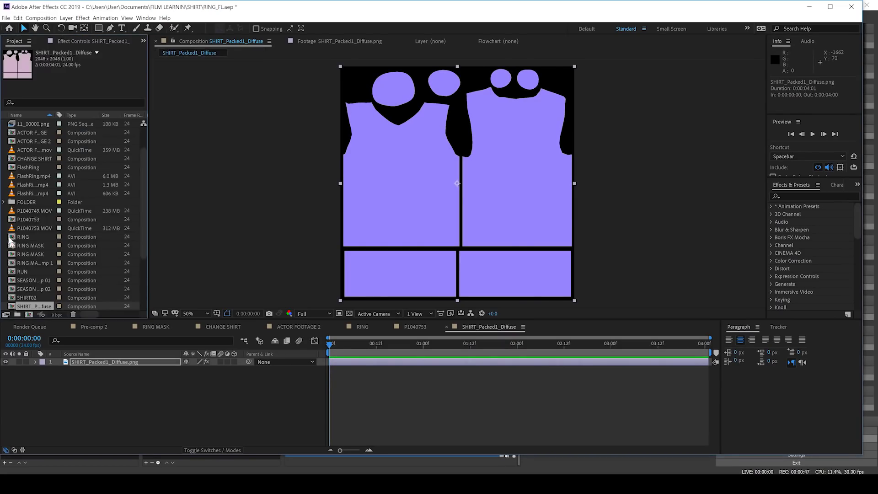
scroll(28, 308, down, 3)
drag(29, 306, 94, 366)
key(s)
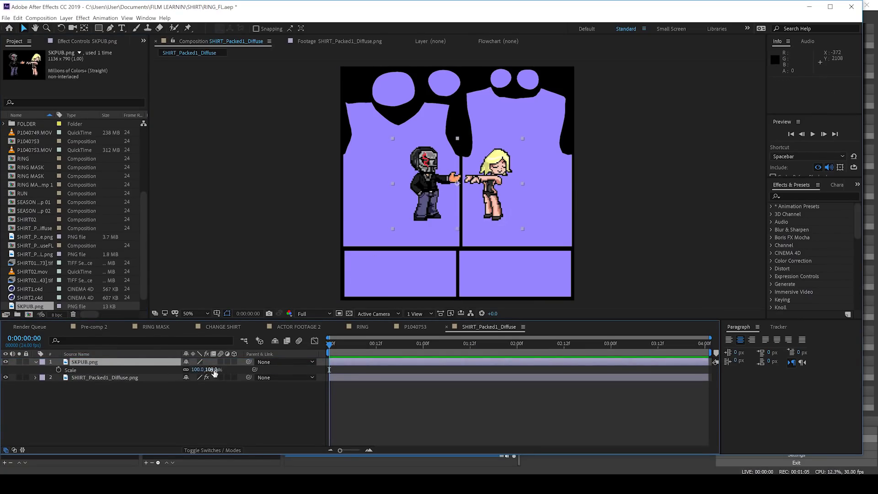
drag(196, 369, 370, 278)
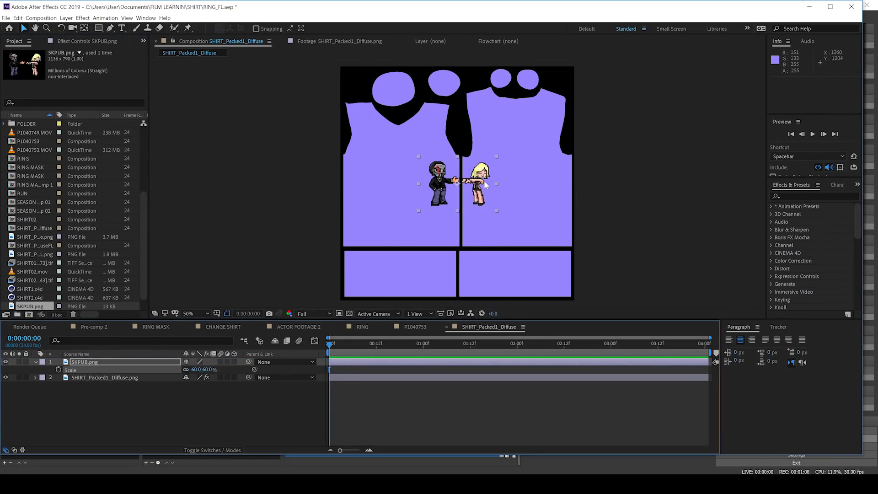
drag(485, 180, 429, 166)
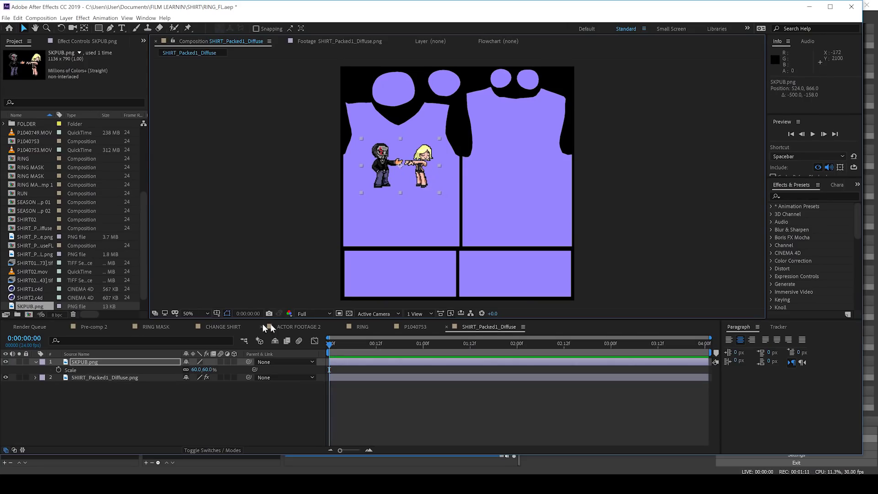
click(114, 411)
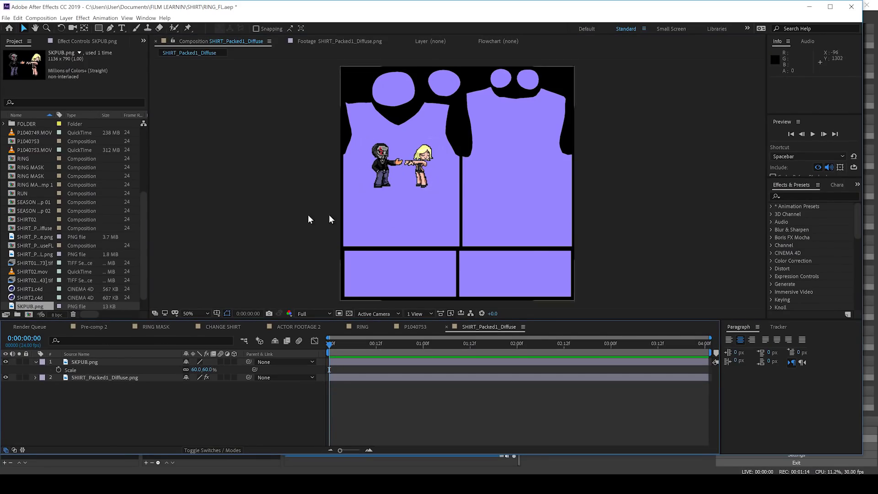
click(41, 18)
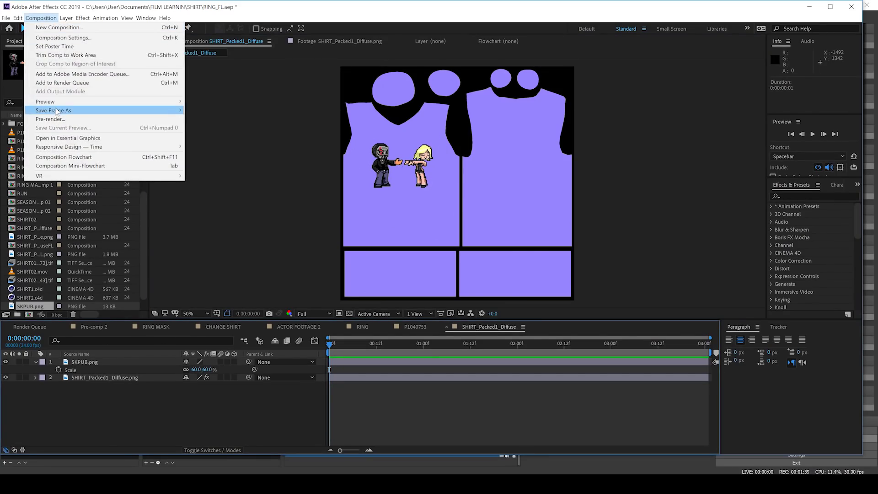
Save the texture comp's current frame with PNG Sequence output and render it
mouse_move(53, 110)
click(197, 110)
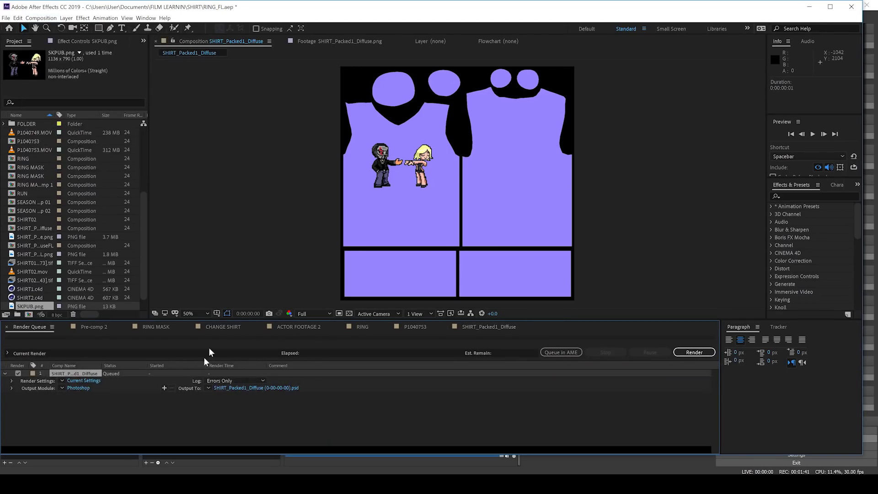
click(75, 390)
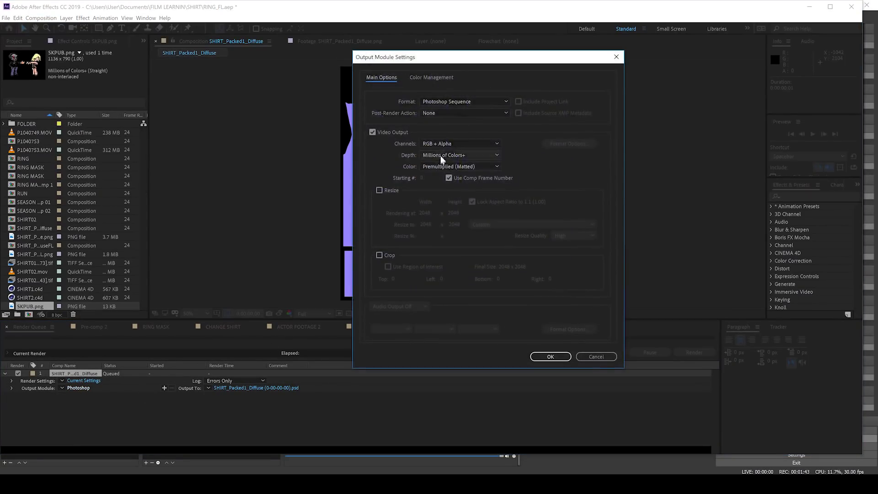
click(453, 103)
click(443, 181)
click(550, 356)
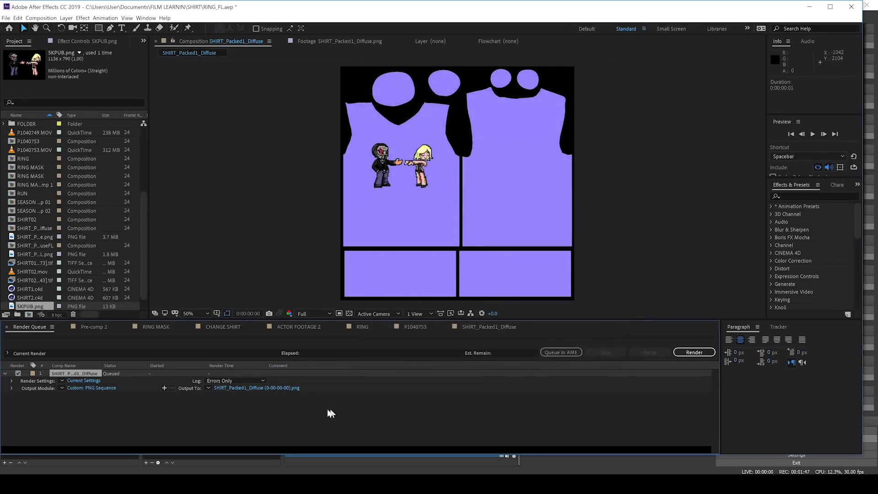
click(694, 353)
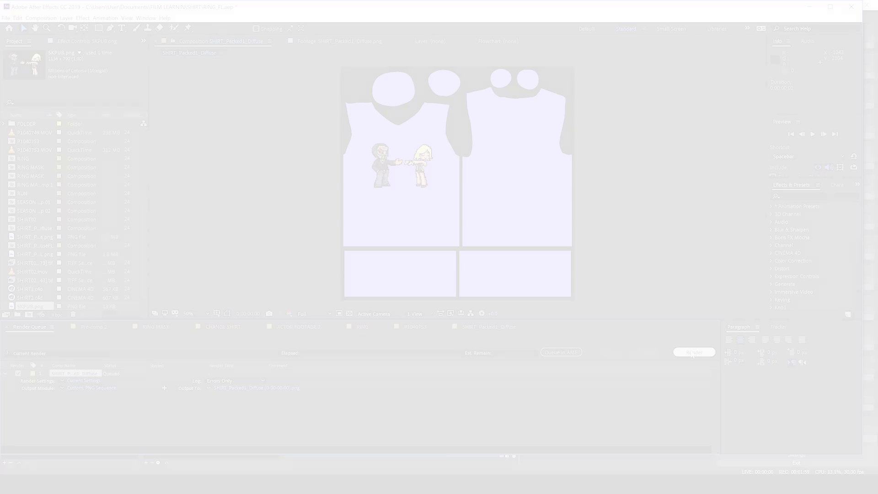
click(29, 289)
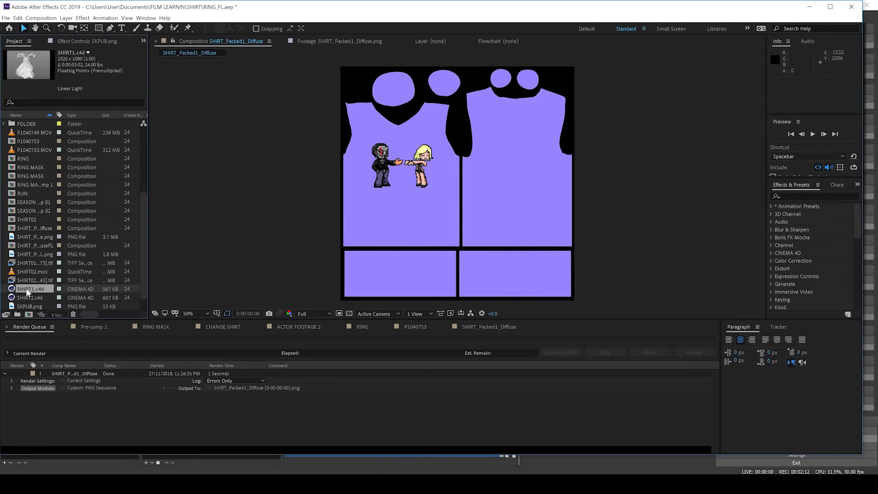
Open SHIRT1.c4d in Cinema 4D with Edit Original and scrub to an earlier frame
click(18, 18)
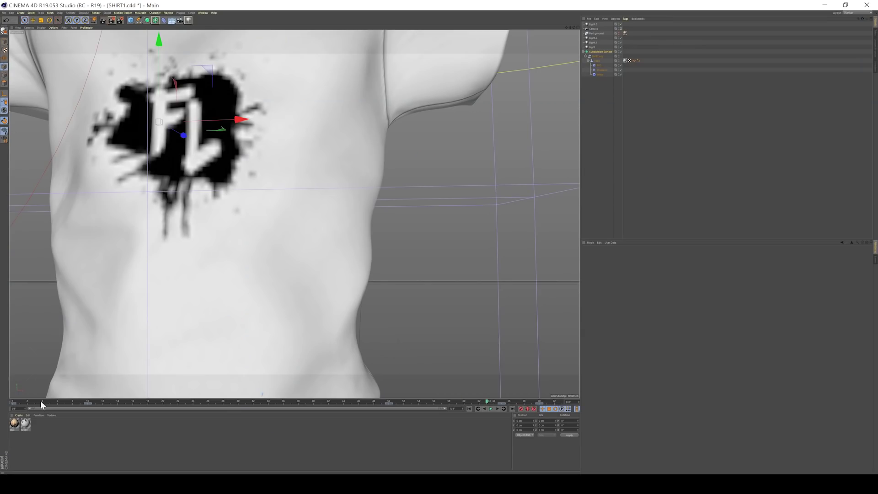
drag(40, 401, 96, 401)
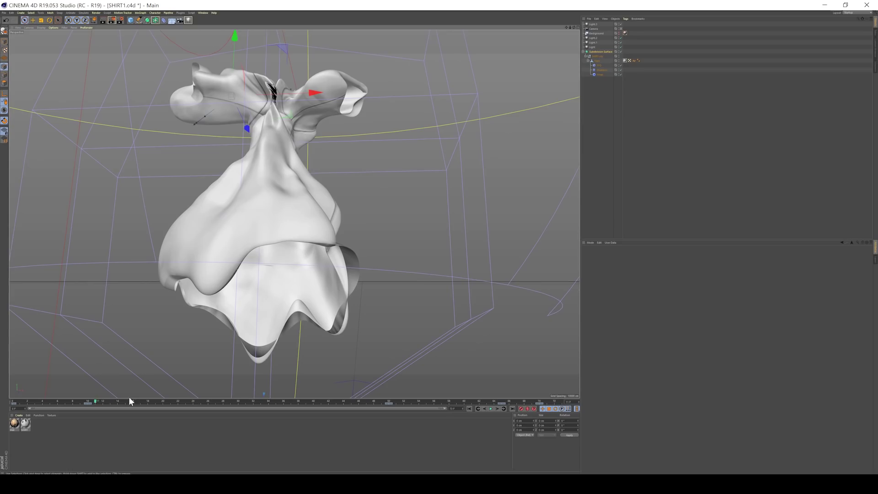
Move the Cinema 4D timeline from frame 17 to about frame 41, close on the logo
click(141, 402)
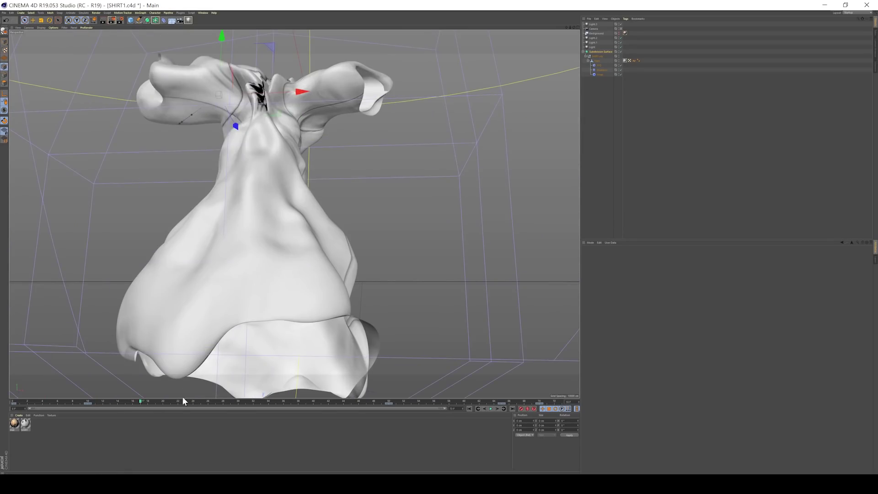
drag(183, 398, 318, 397)
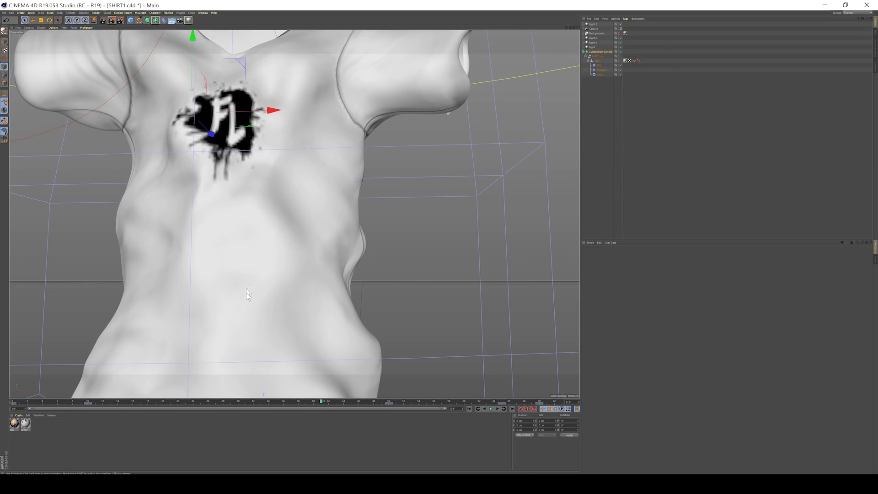
Load the rendered violet characters PNG as the SHIRT material's colour texture
double_click(25, 425)
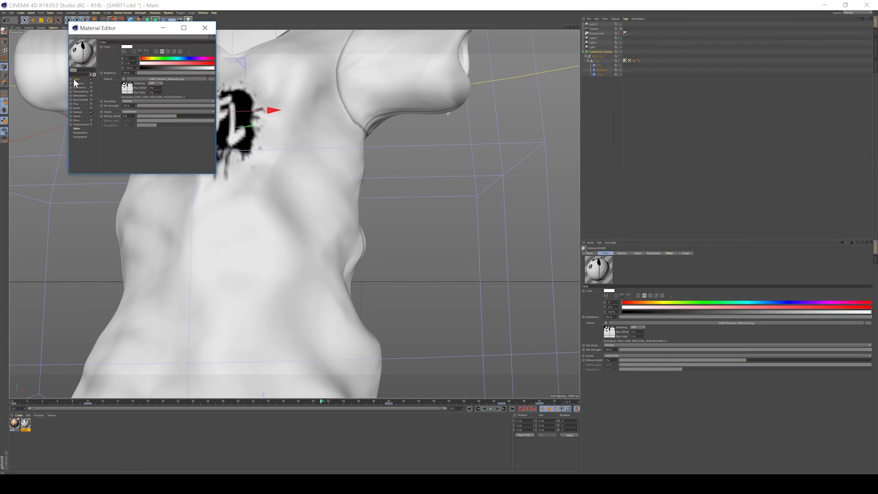
click(124, 80)
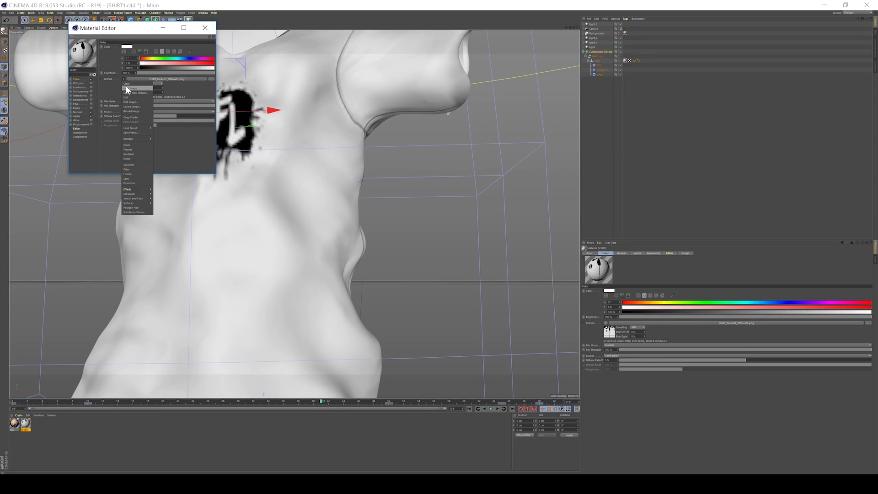
click(126, 87)
double_click(597, 166)
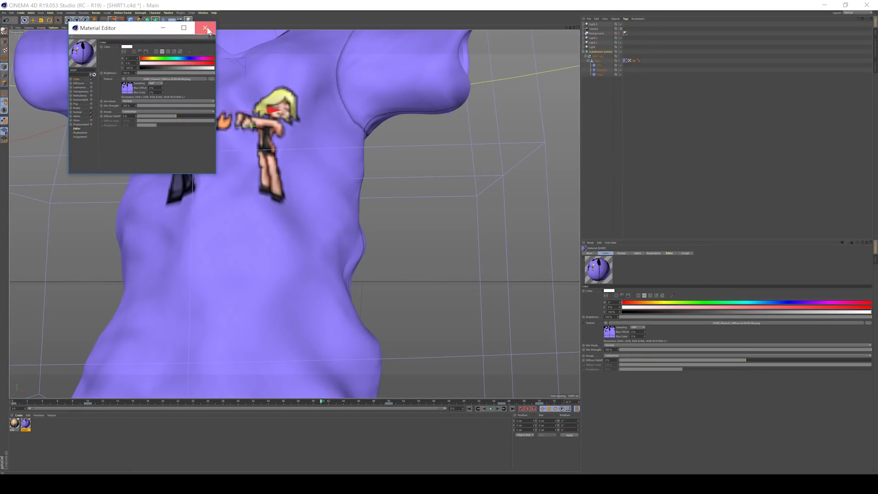
click(206, 29)
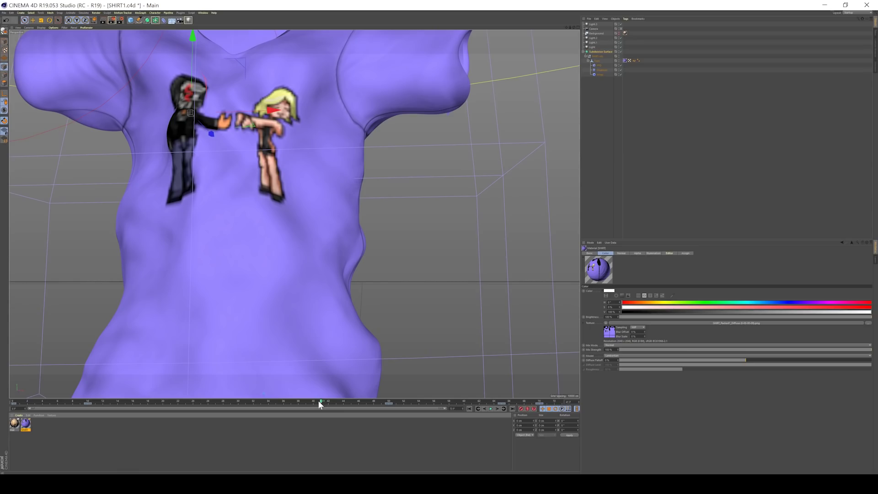
Scrub back to about frame 32, disable two shirt deformers, and play the animation
drag(319, 405, 227, 406)
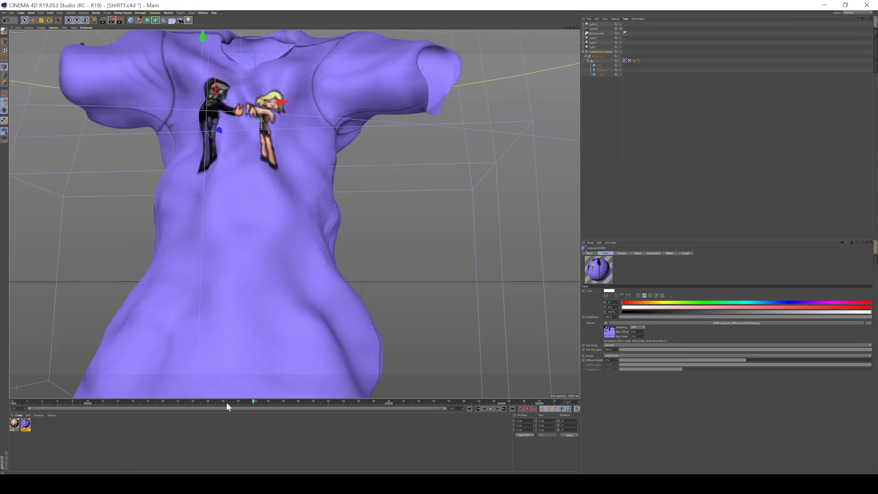
click(620, 70)
click(621, 65)
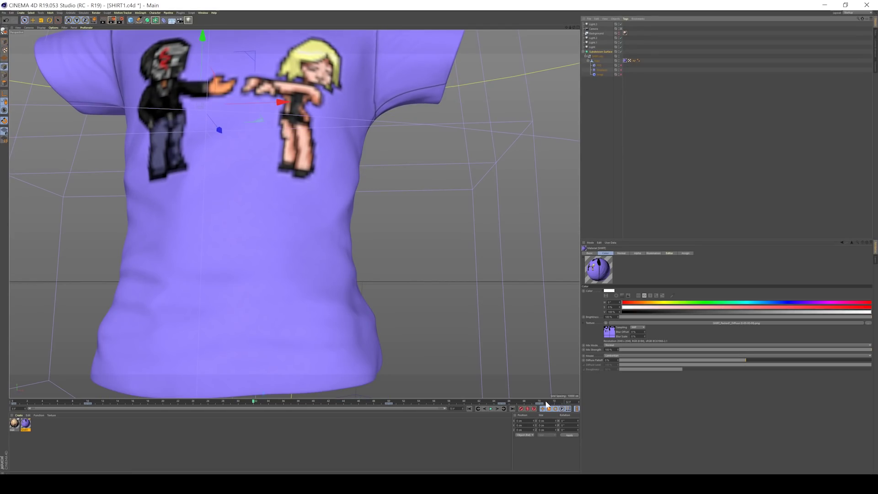
click(471, 408)
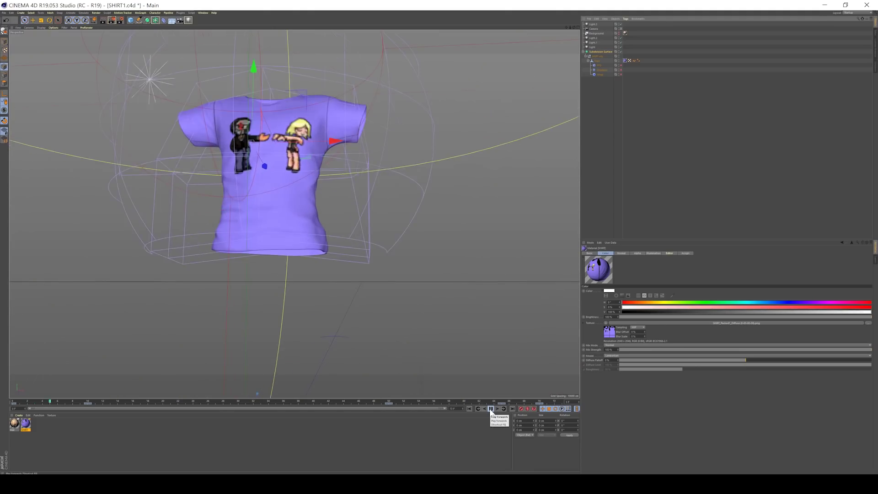
click(491, 409)
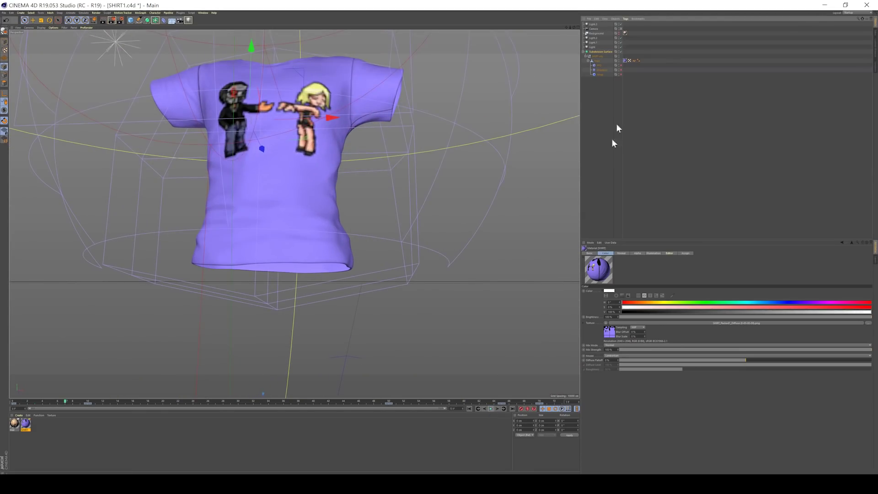
Re-enable the three shirt deformers, including Wrap, and view frame 39
click(620, 65)
click(621, 70)
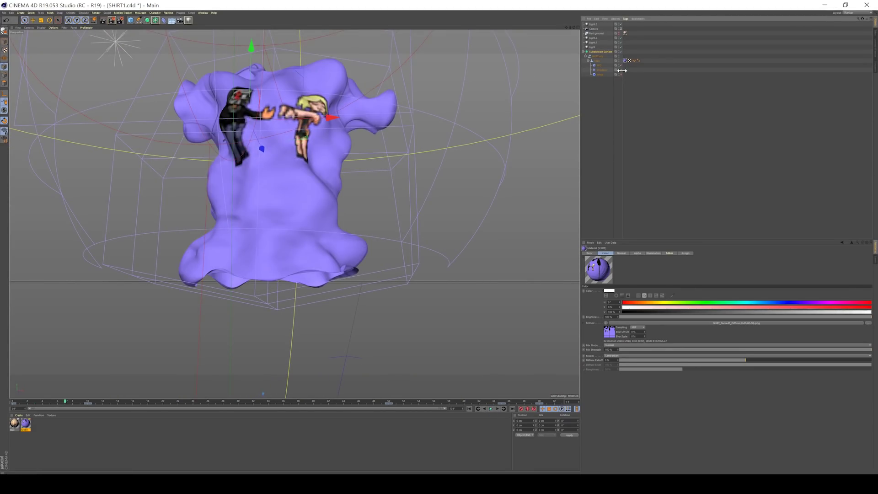
click(621, 74)
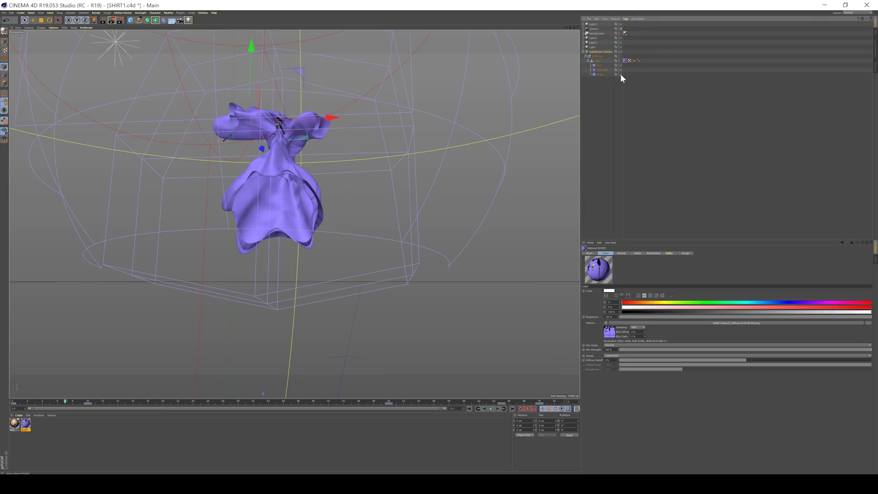
click(302, 402)
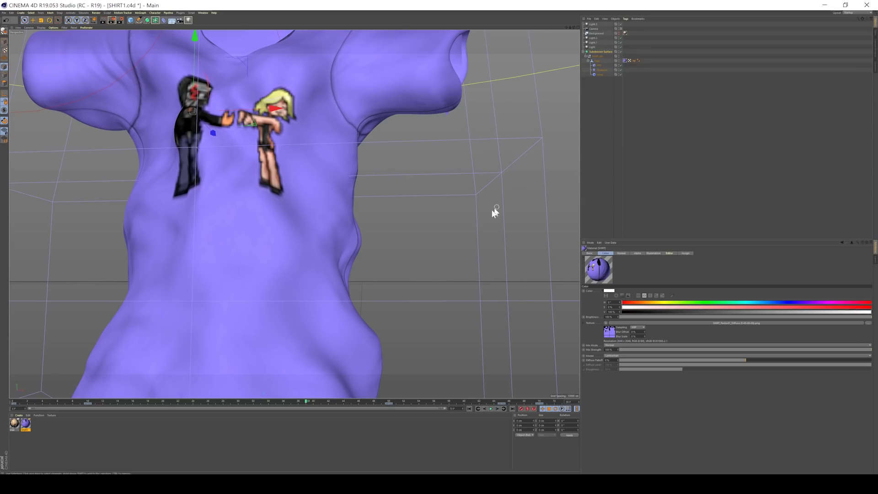
Undo and redo to compare, ending on the original white texture with the FL logo
key(ctrl+z)
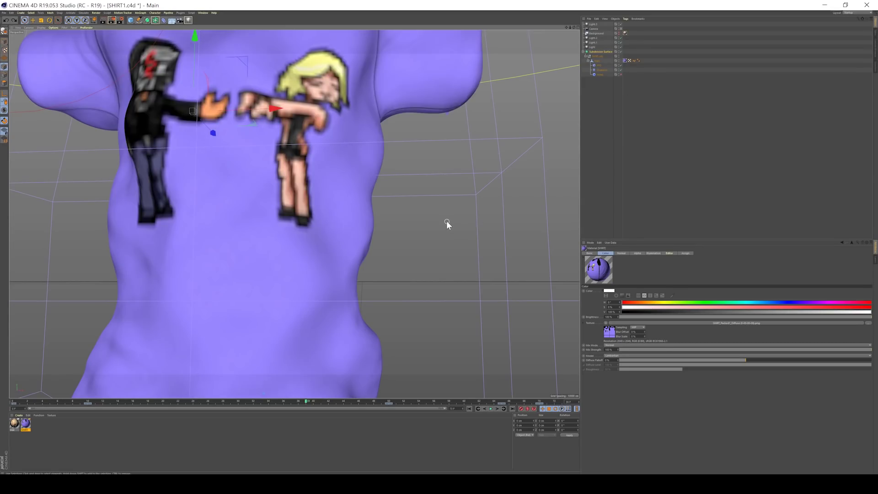
key(ctrl+z)
key(ctrl+y)
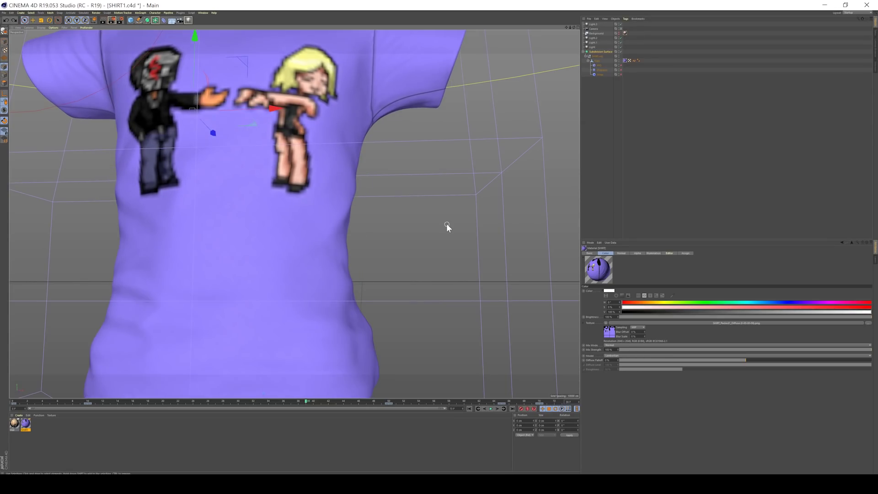
key(ctrl+z)
key(ctrl+y)
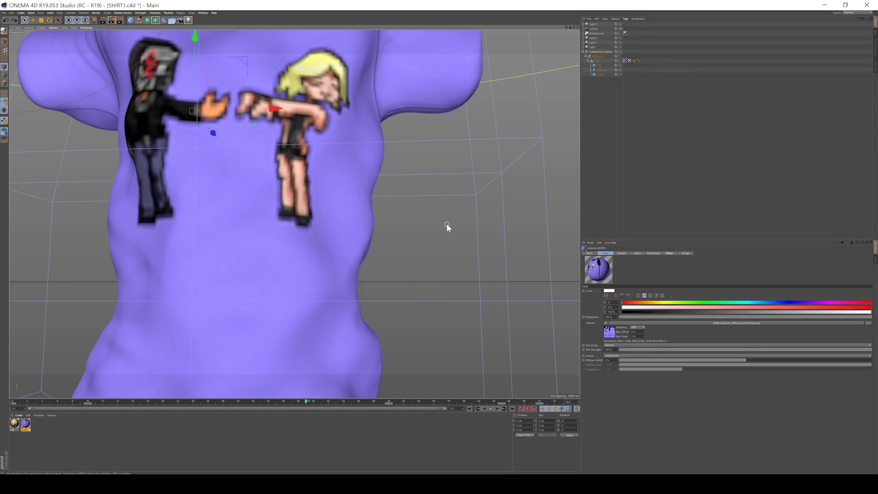
key(ctrl+z)
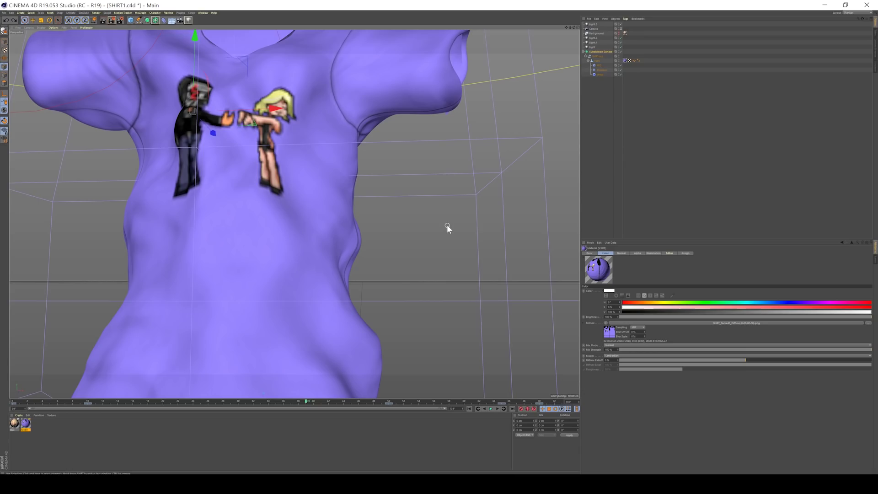
key(ctrl+z)
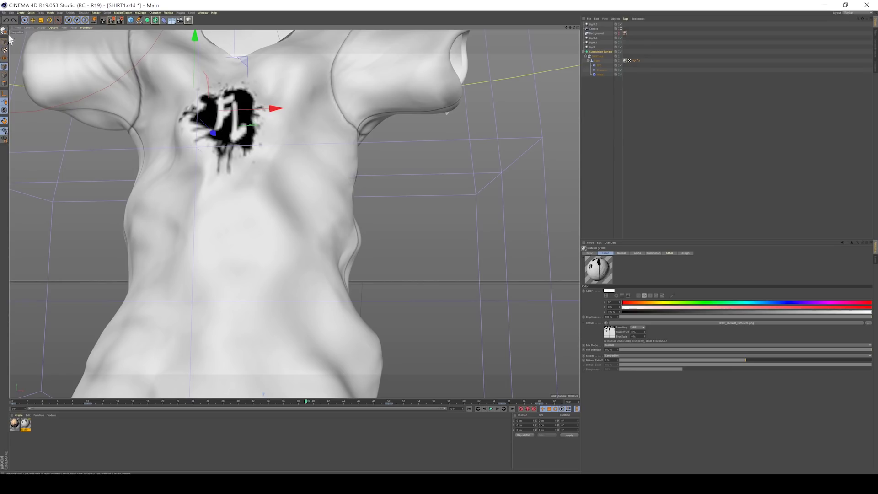
Build the SHIRT1 composition from the imported SHIRT1.c4d scene, with Cineware applied to its layer
click(4, 12)
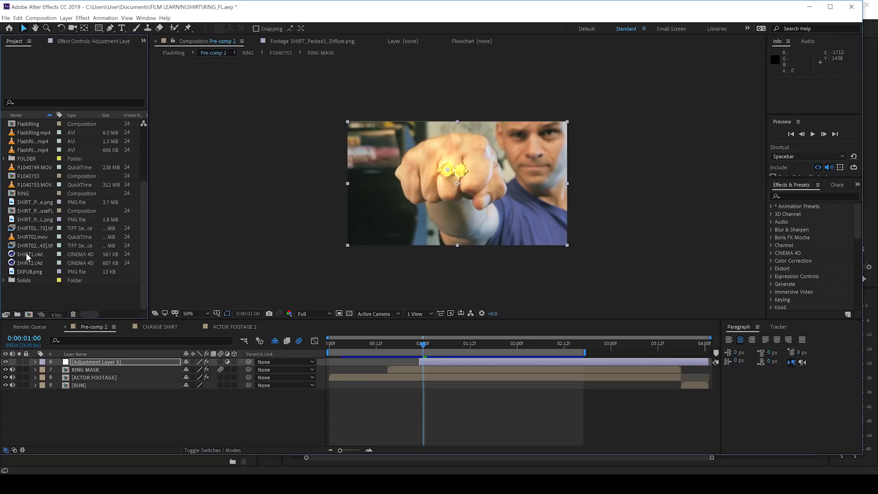
click(26, 253)
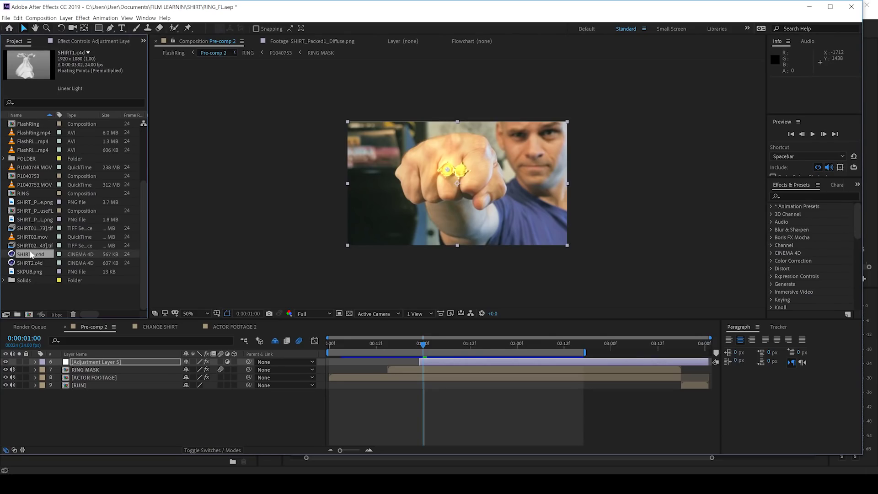
drag(30, 253, 29, 314)
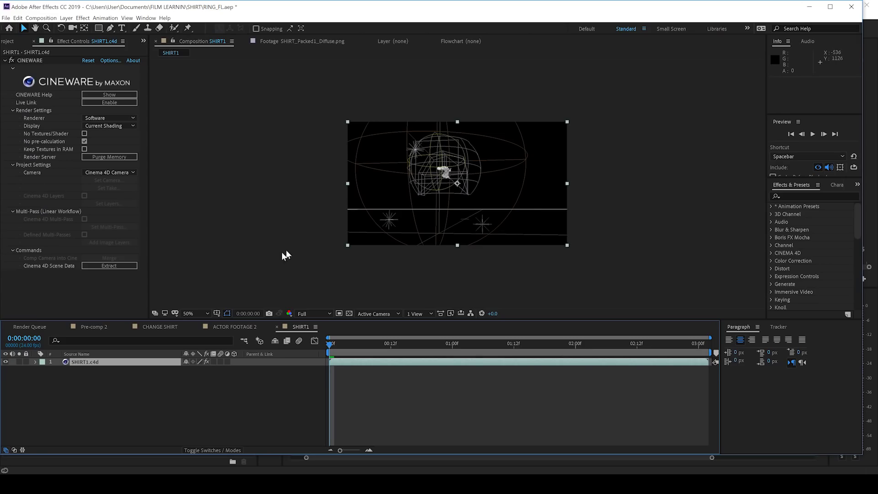
Fit the viewer up to 100% and set the Cineware renderer to Standard (Final)
click(197, 314)
click(211, 161)
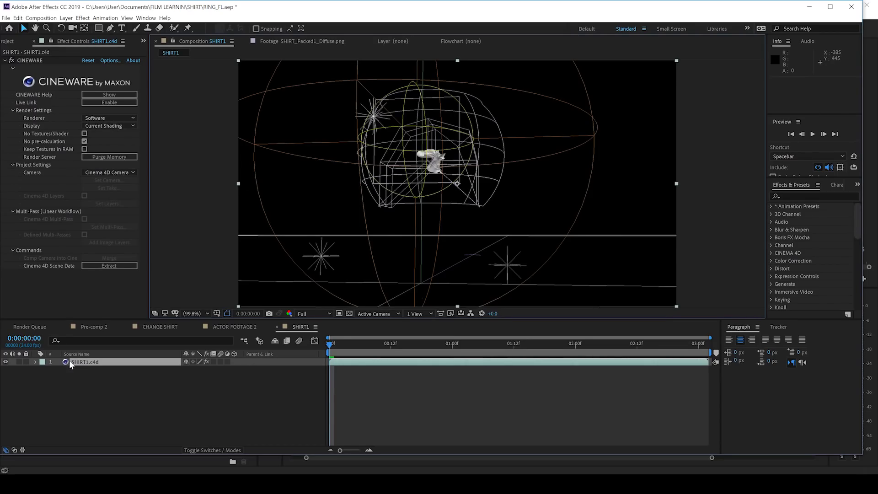
click(117, 120)
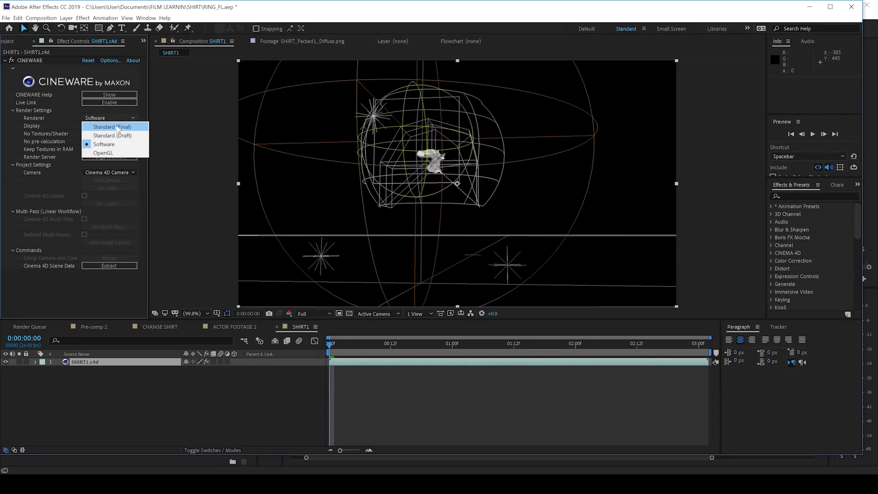
click(115, 126)
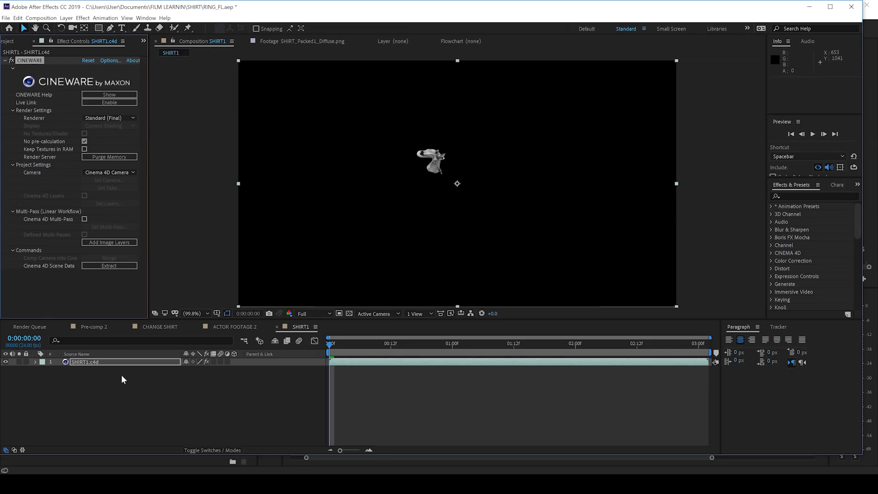
Queue SHIRT1 for rendering as a QuickTime movie with RGB + Alpha channels
key(ctrl+m)
click(76, 409)
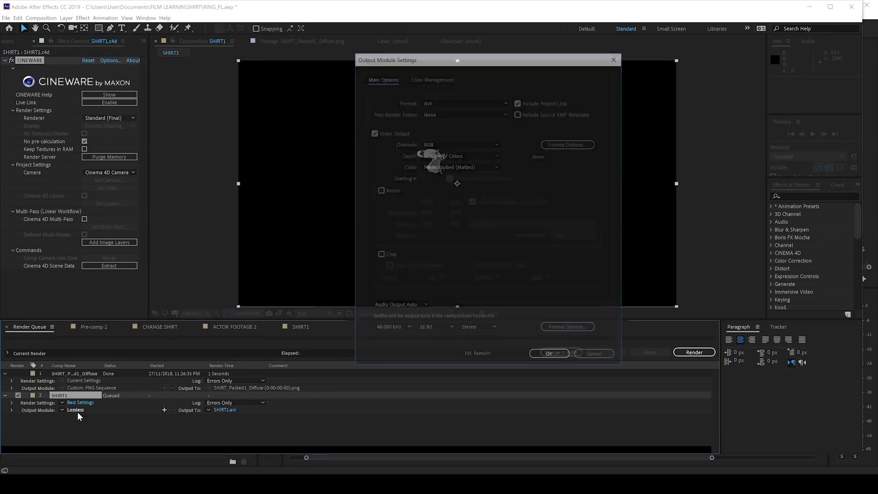
click(439, 102)
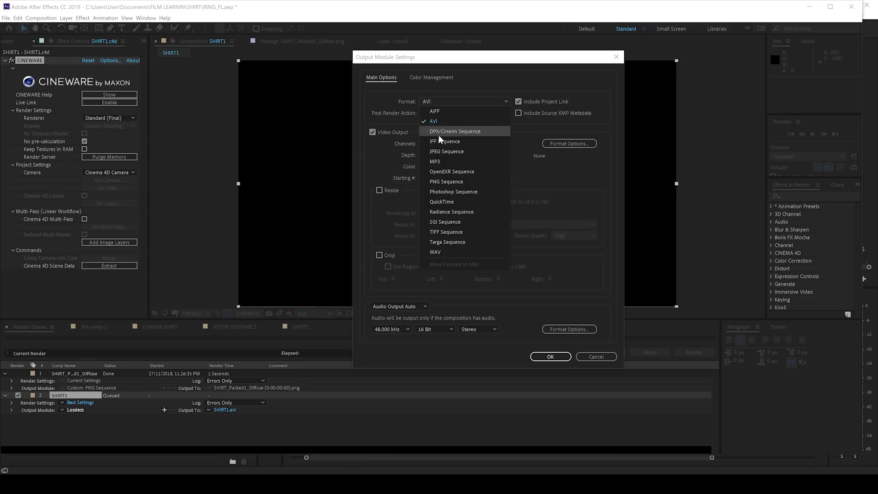
click(441, 199)
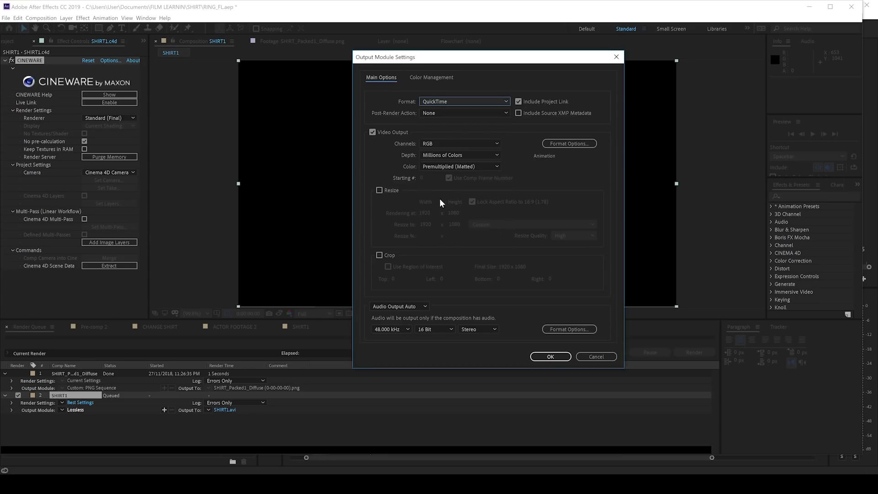
click(446, 142)
click(454, 173)
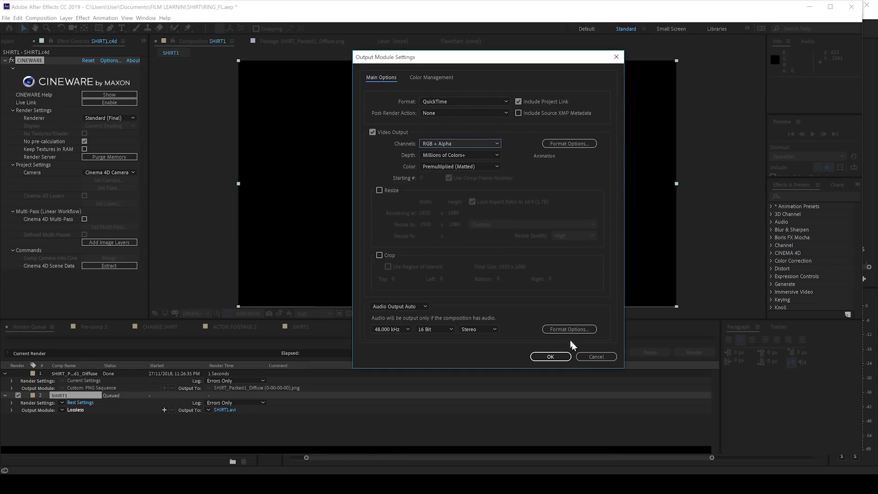
click(562, 357)
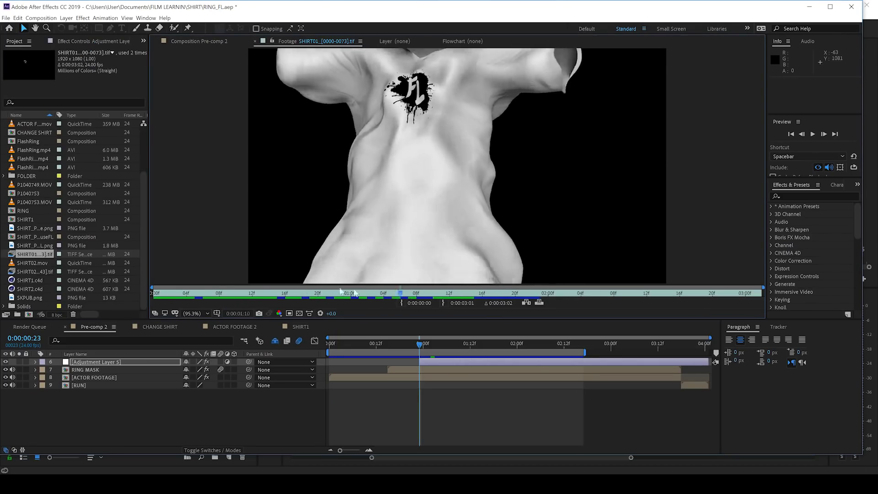
Scrub the rendered SHIRT01 frames and add the sequence to Pre-comp 2
click(175, 296)
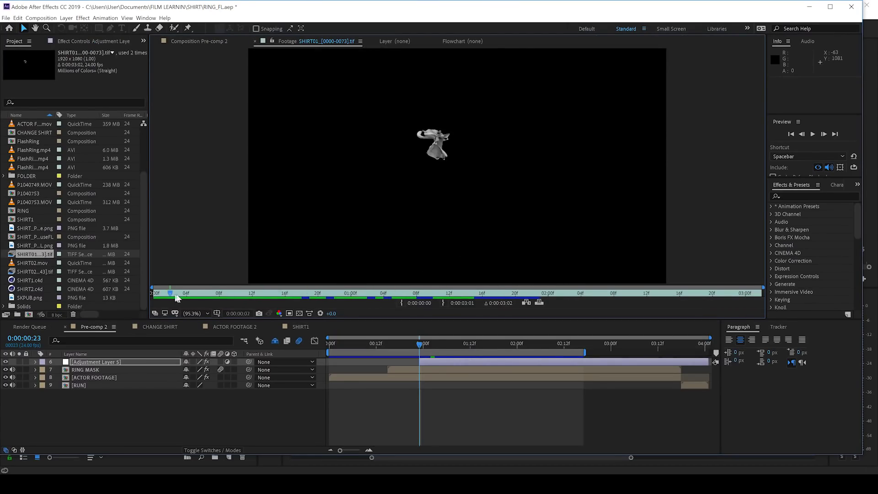
drag(176, 296, 149, 298)
drag(36, 254, 420, 365)
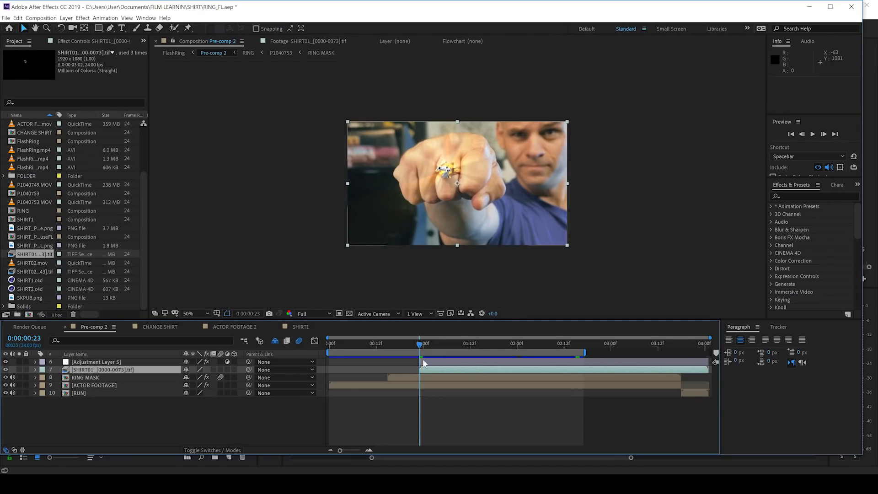
Preview the composite with the shirt, then return to 0:00:00:23
drag(360, 350, 324, 351)
key(space)
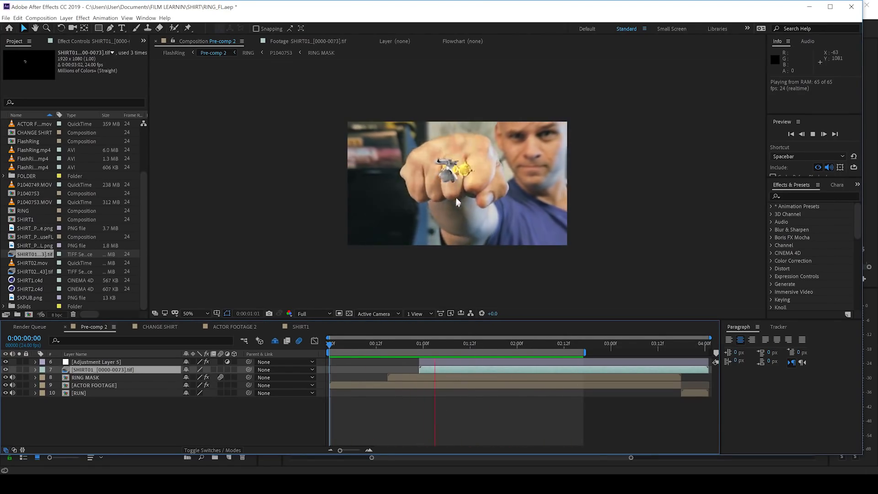
key(space)
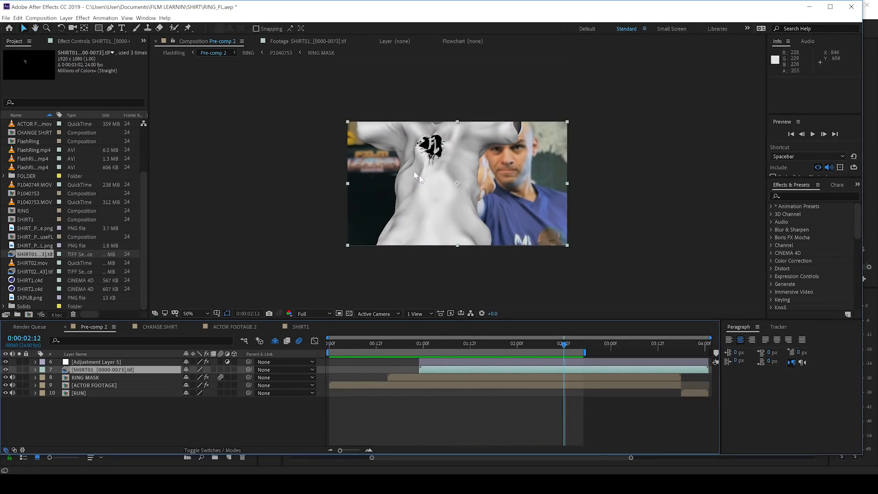
click(420, 344)
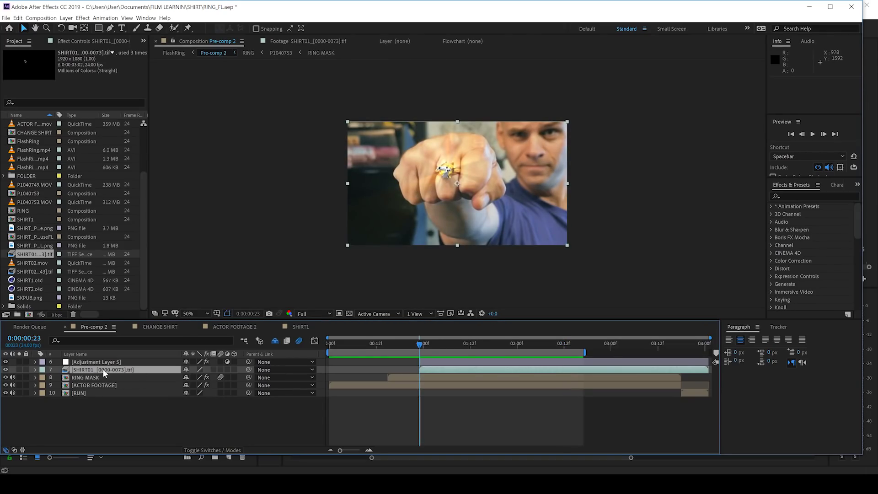
Apply Pixel Motion Blur to the SHIRT01 layer with Shutter Samples set to 20
click(819, 196)
text(pixel)
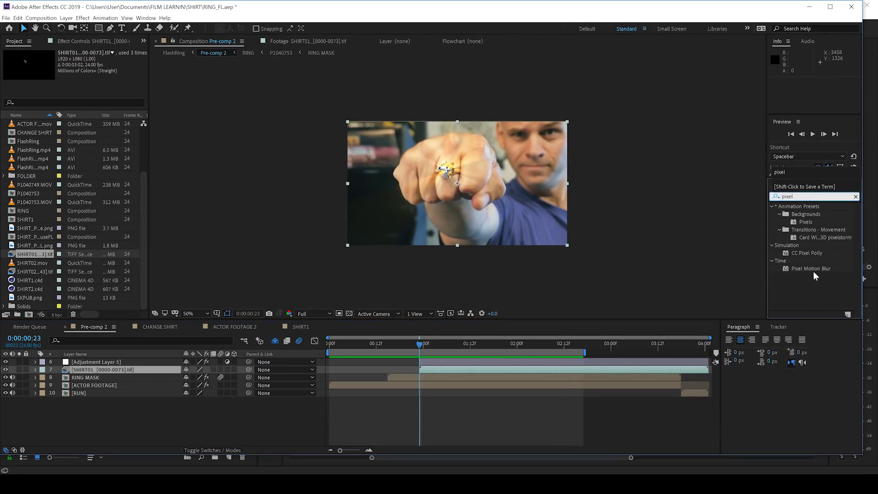
drag(813, 274, 130, 371)
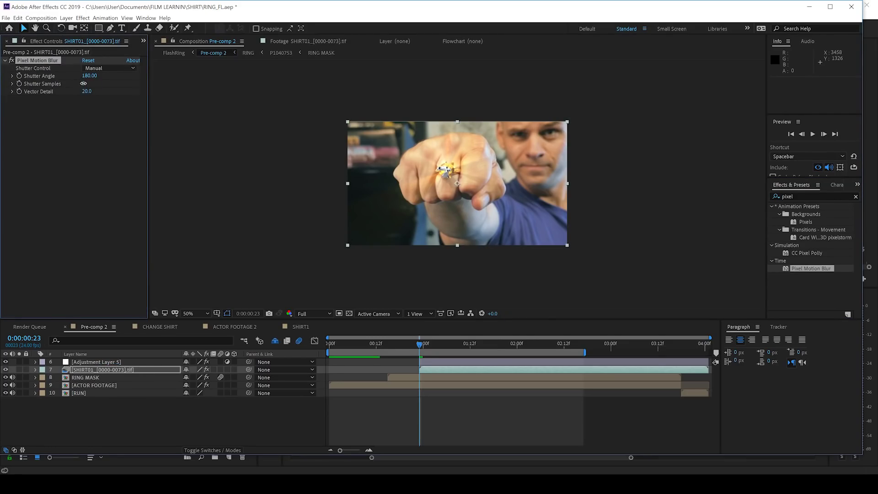
click(83, 83)
text(20)
key(Return)
Step through frames to 0:00:01:13 to inspect the blurred shirt burst
key(Page_Down)
key(Page_Down)
key(Page_Down)
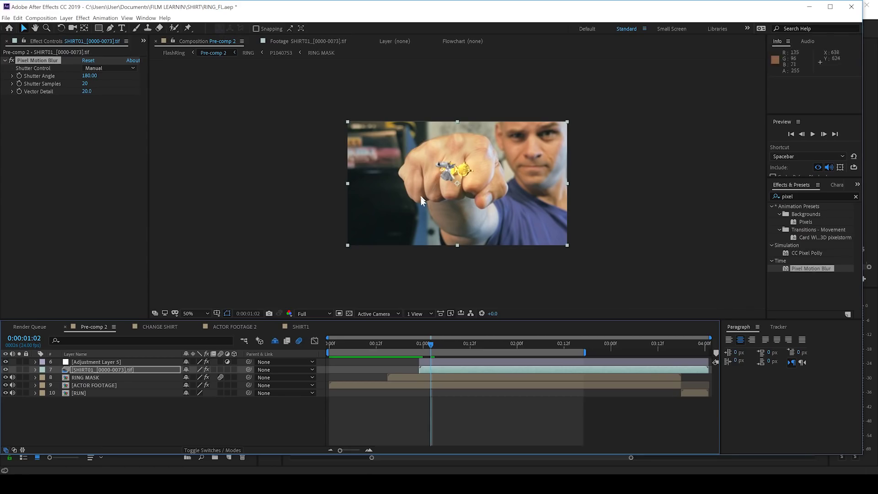
click(475, 347)
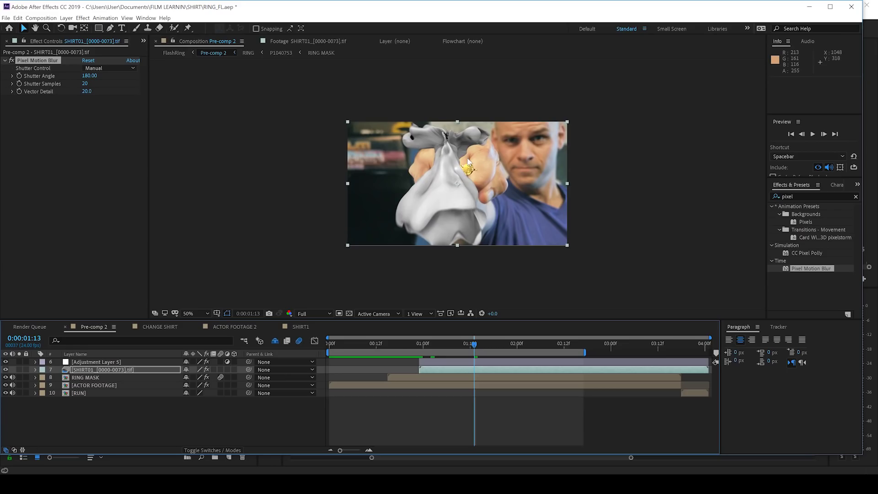
click(807, 197)
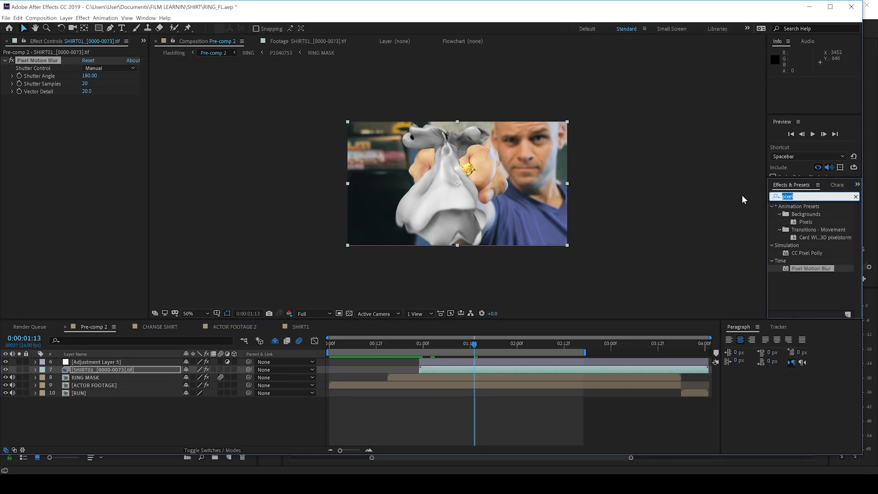
Add Matte Choker (Choke 1 at 75) and Colorista IV, toggling Colorista to compare before collapsing it
text(matte)
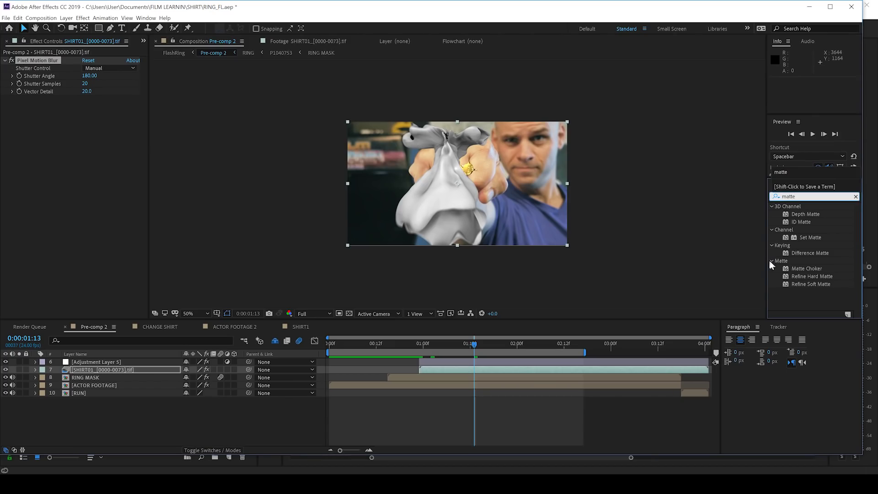
drag(807, 268, 43, 145)
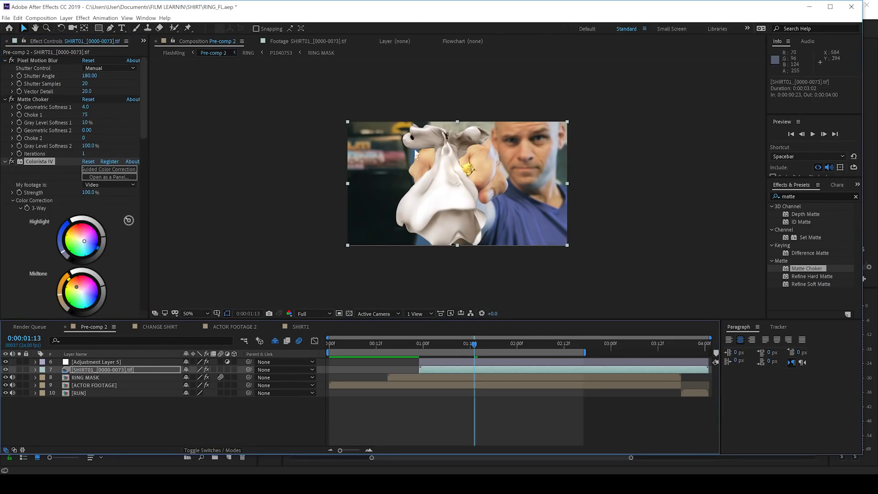
click(12, 162)
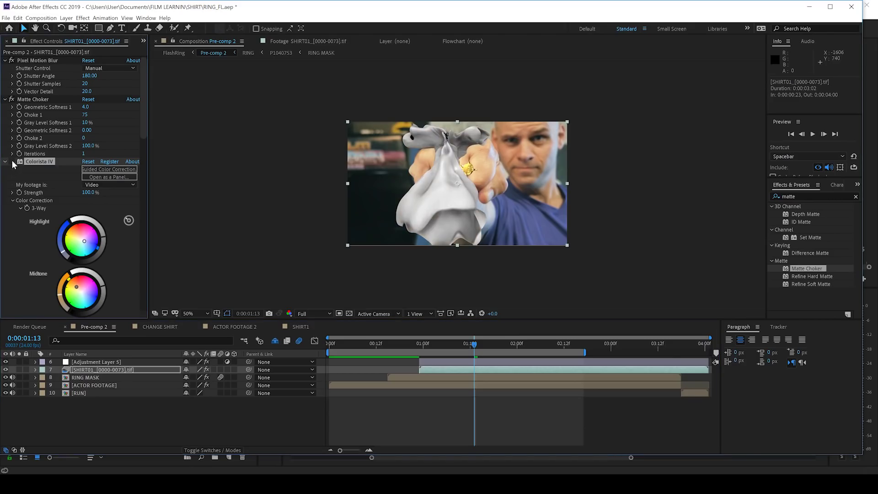
click(12, 162)
click(11, 161)
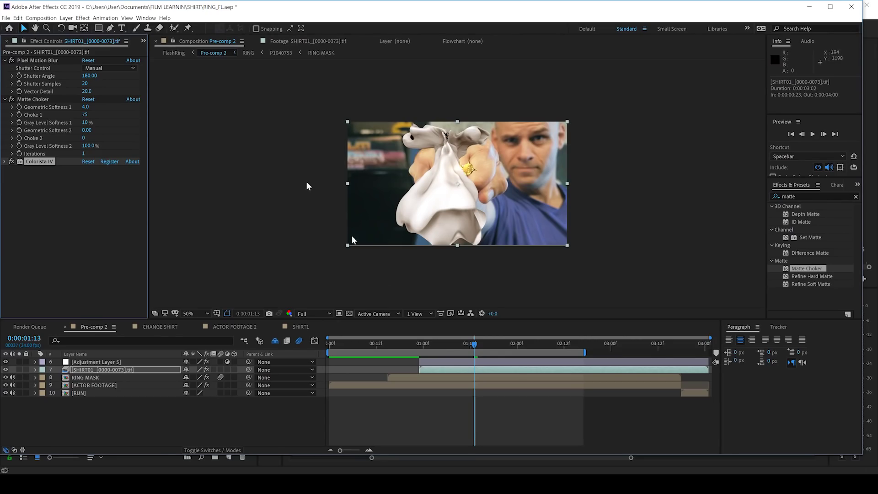
Add Camera Lens Blur with Repeat Edge Pixels, keyframing Blur Radius 2.5 at 0:00:00:23
click(84, 18)
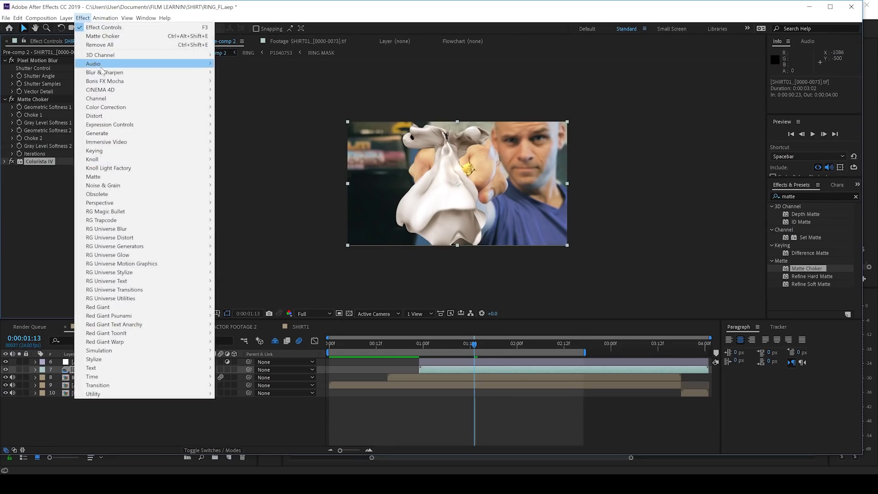
mouse_move(104, 72)
click(249, 82)
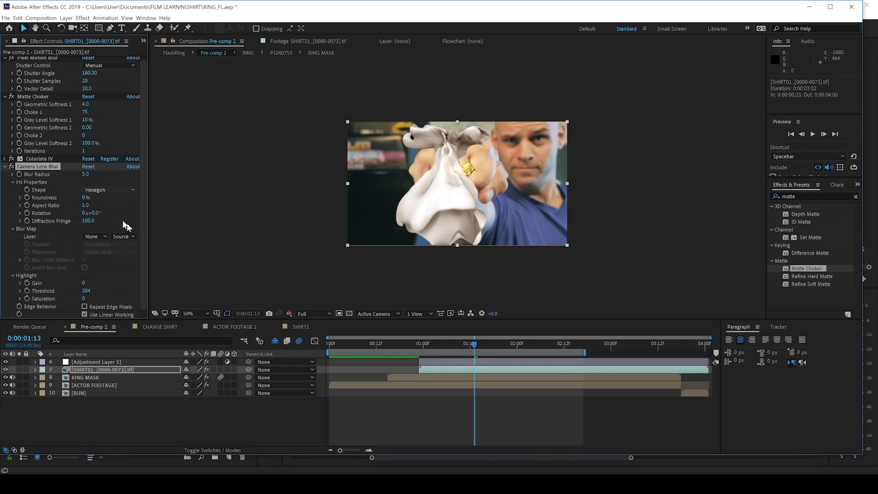
click(421, 344)
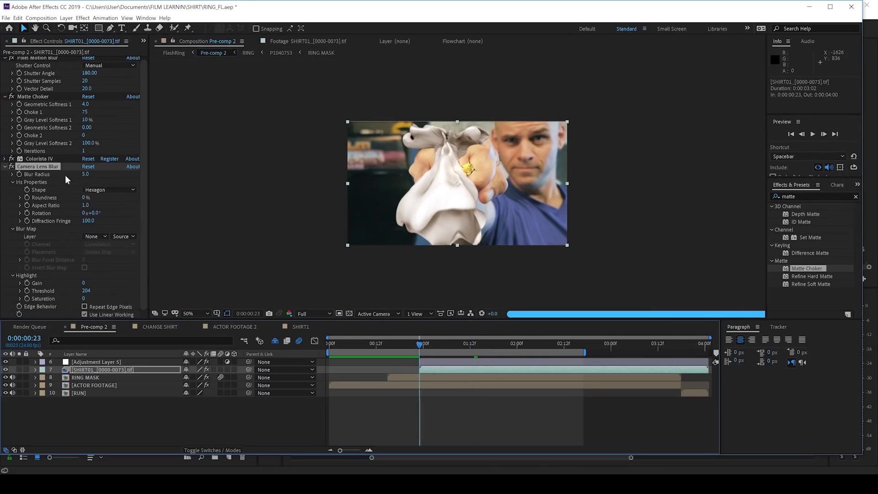
click(86, 173)
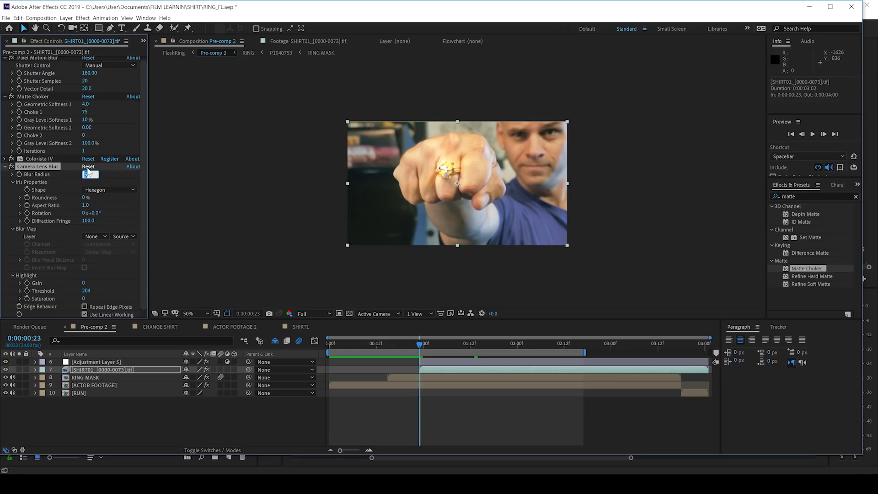
click(84, 307)
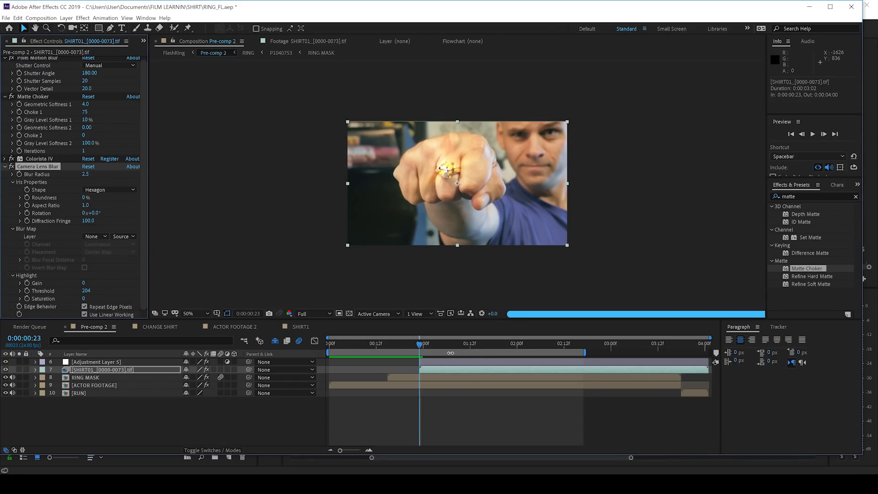
click(19, 175)
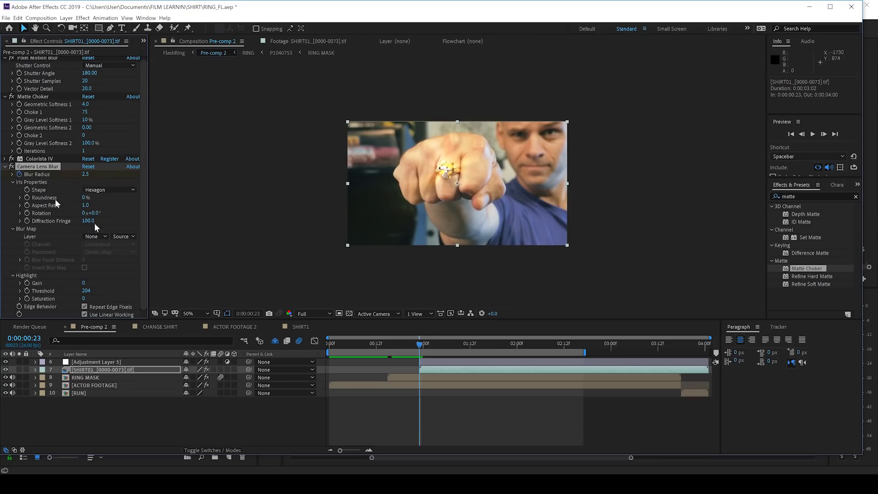
Set Blur Radius to 12 at 0:00:03:18, then return to the layer's in point
click(679, 346)
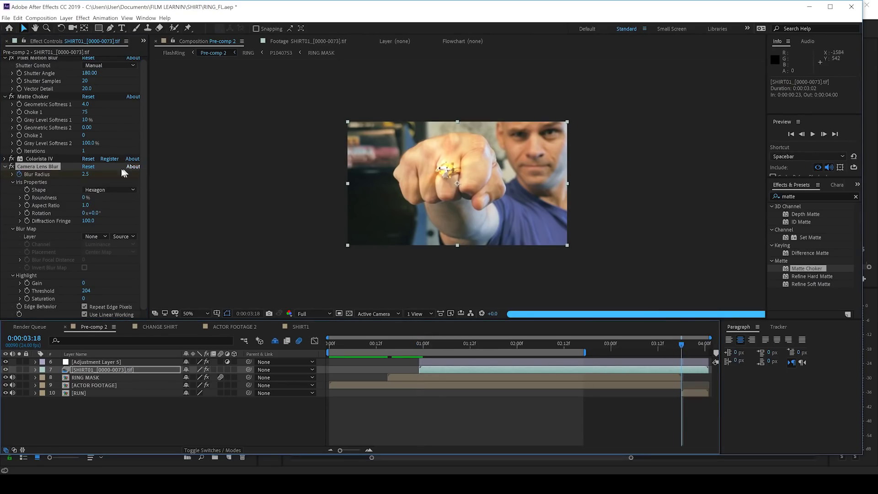
click(82, 174)
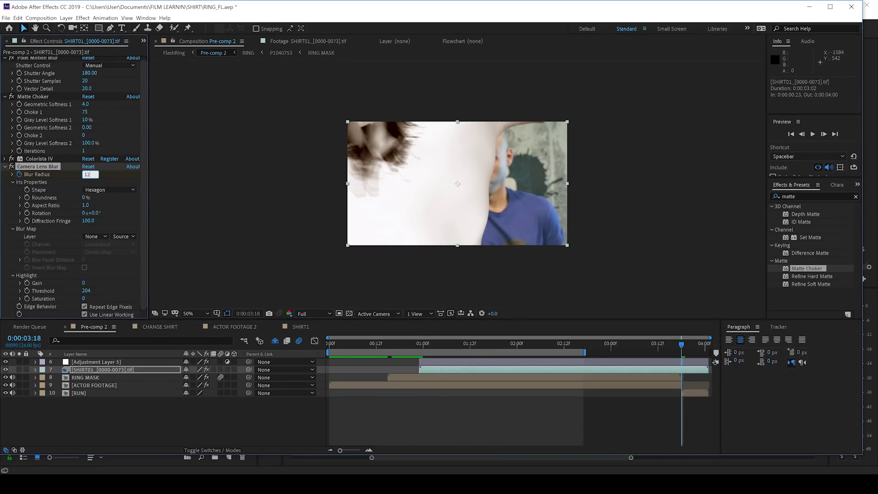
key(i)
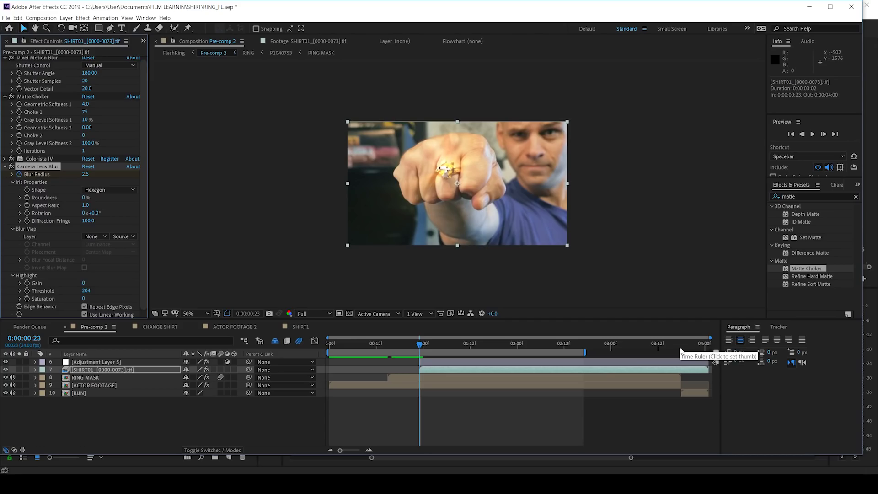
Trim 5 frames off the shirt layer's end and add Turbulent Displace to it
drag(708, 370, 622, 348)
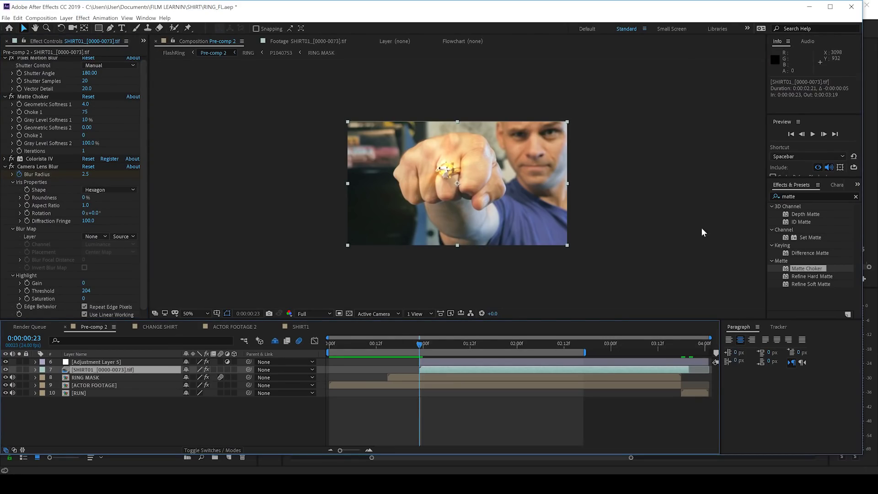
click(563, 340)
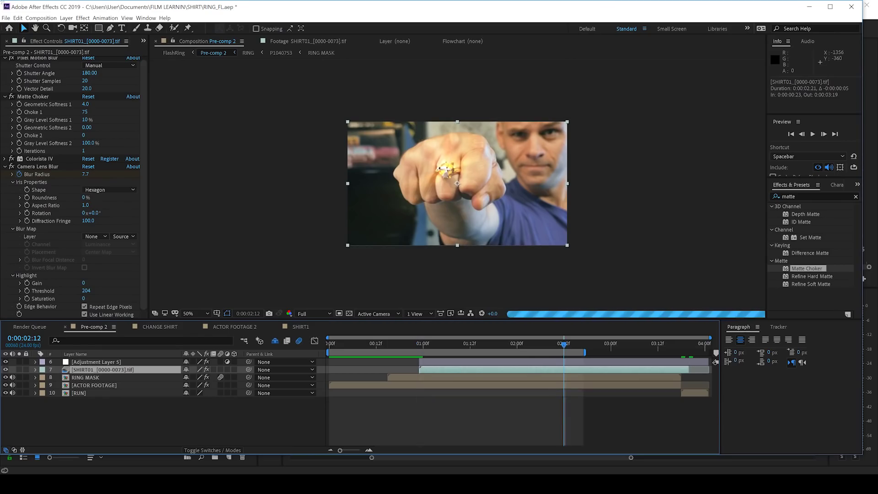
click(82, 18)
mouse_move(119, 116)
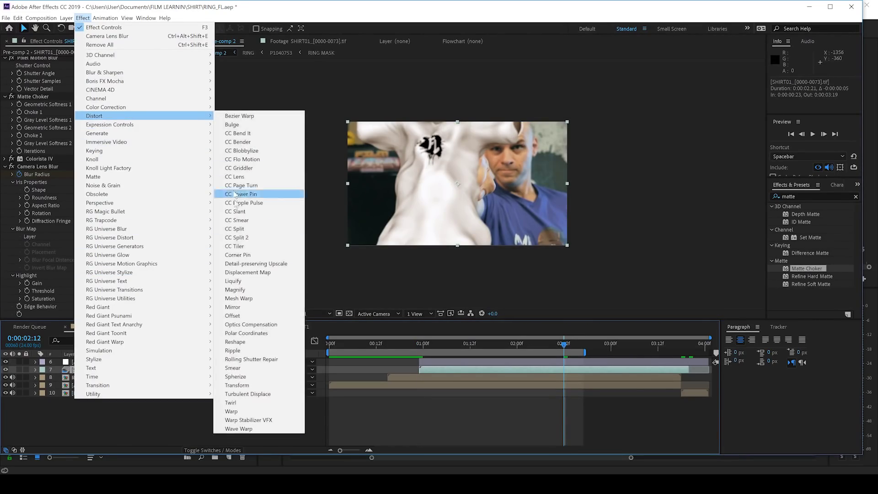
click(242, 394)
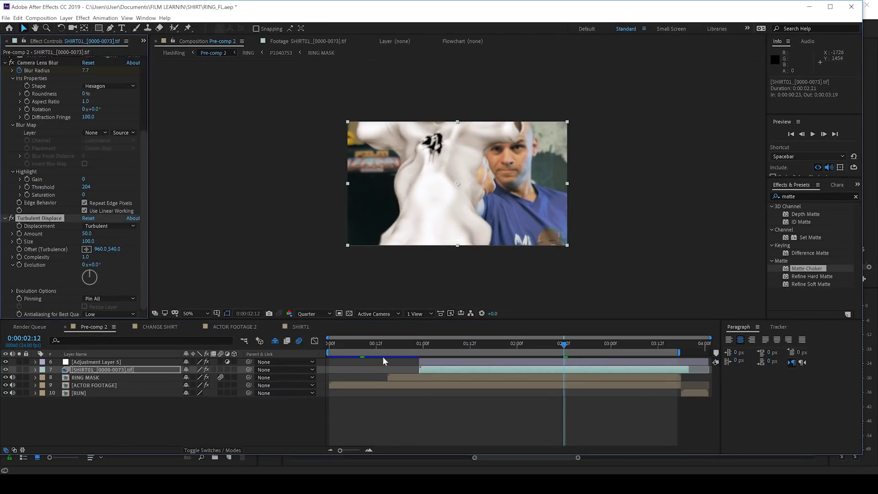
Set Displacement to Bulge Smoother and try an Amount of 25 around 0:00:01:14
click(419, 343)
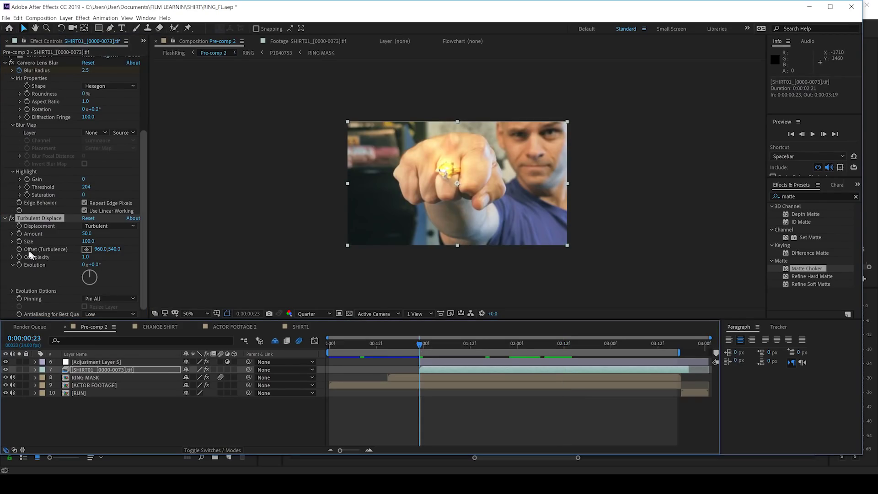
click(106, 226)
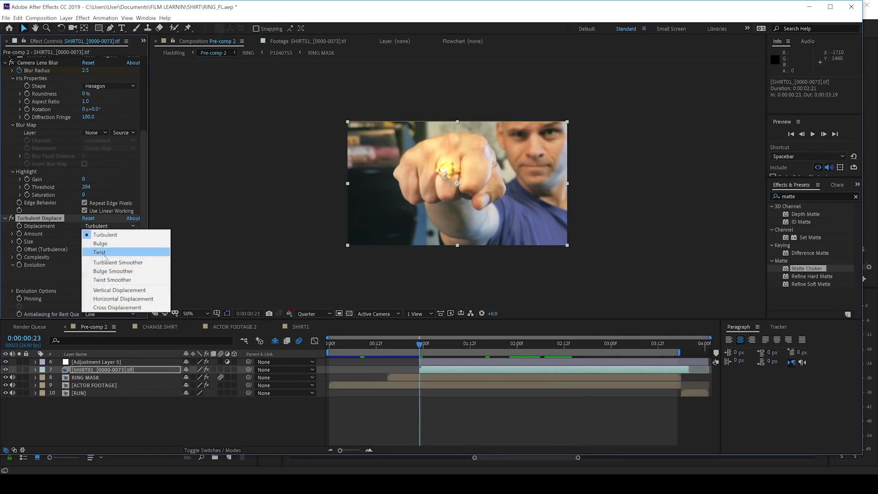
click(106, 272)
click(87, 233)
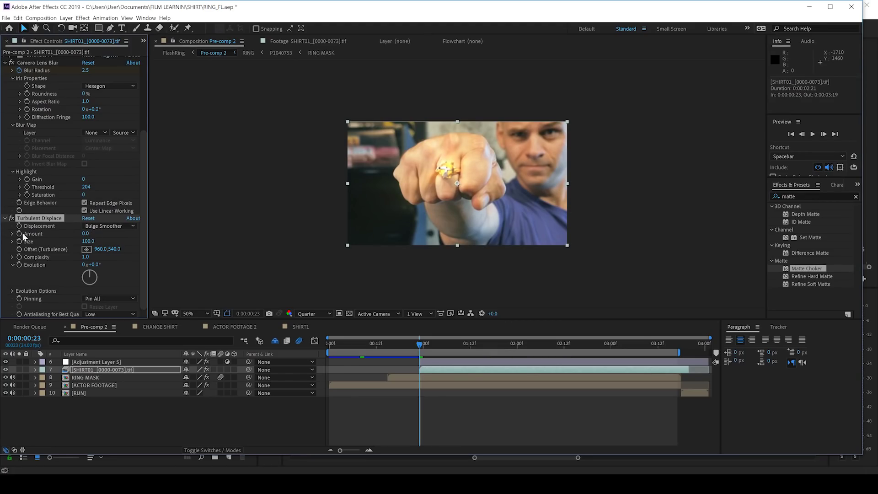
click(462, 346)
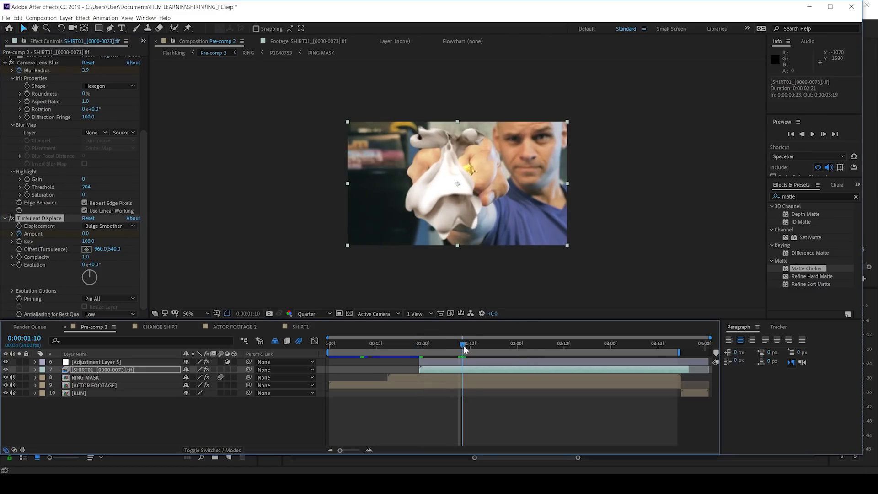
drag(464, 348, 478, 349)
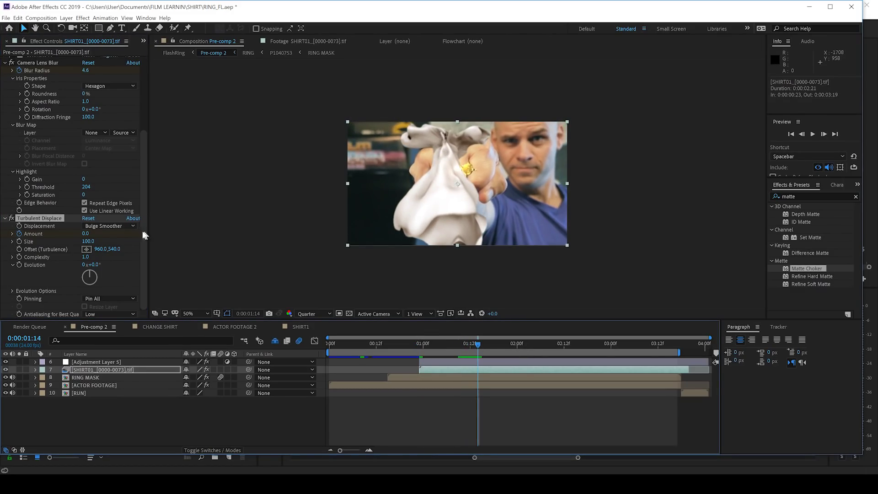
click(85, 234)
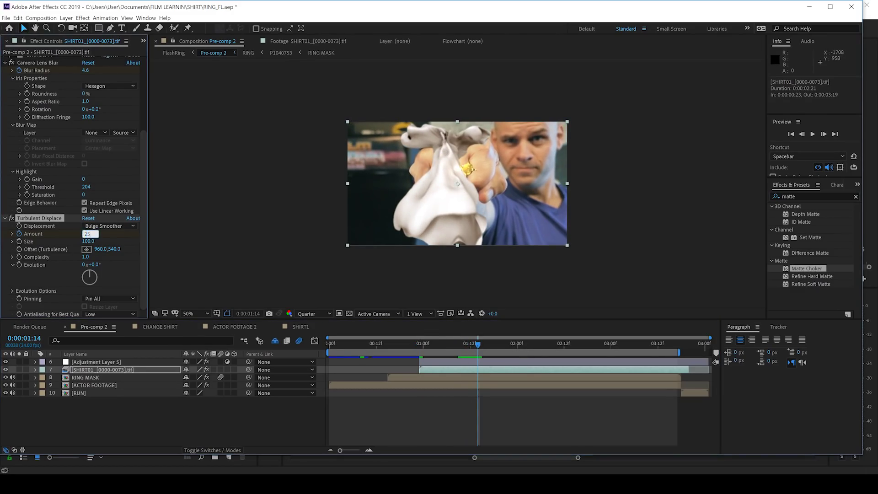
key(Return)
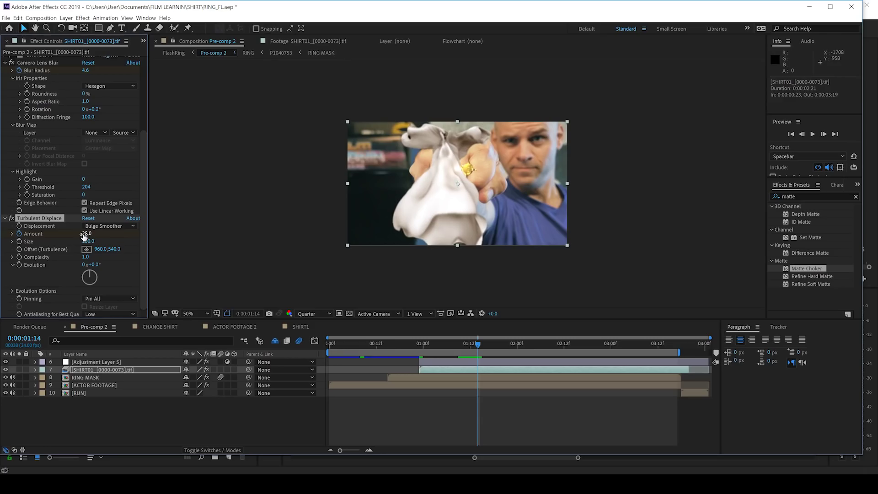
Reset the displacement Amount to 0 at 0:00:02:15 and play a preview
click(576, 349)
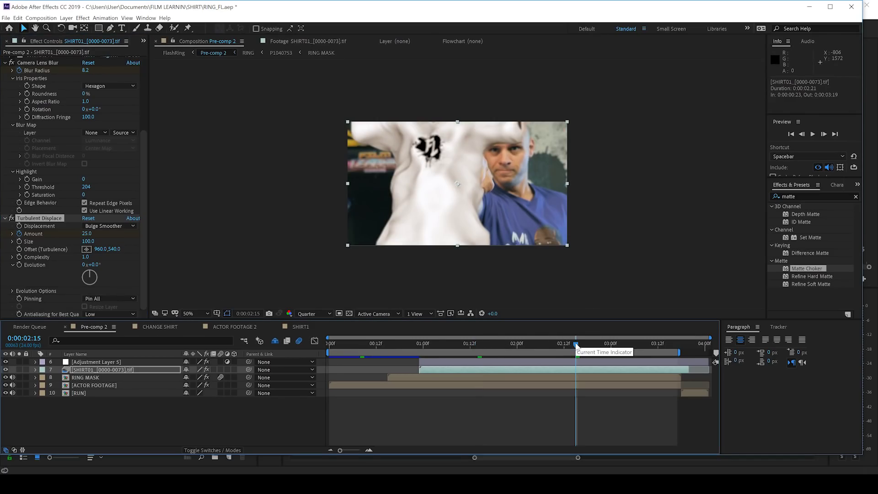
click(85, 233)
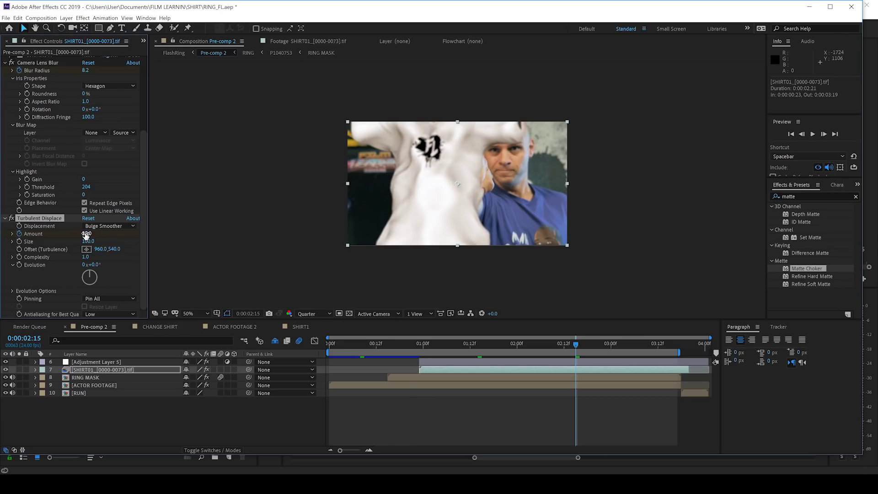
text(0)
key(Return)
key(space)
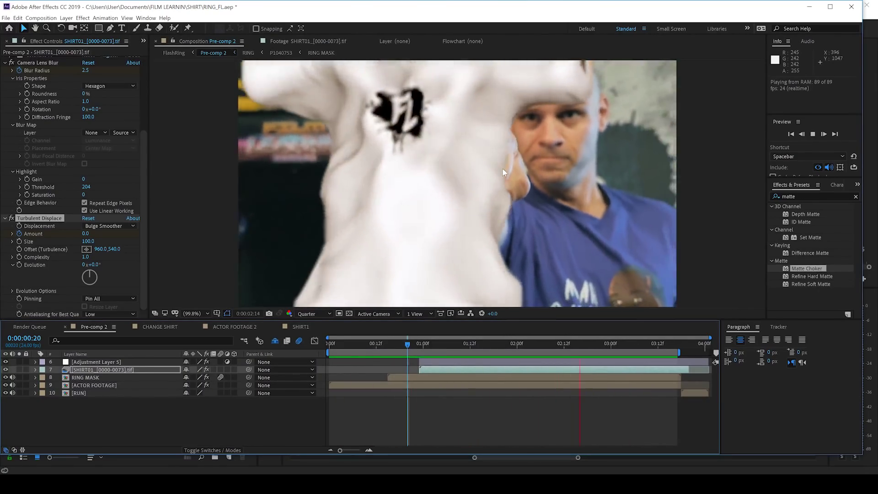
Duplicate RING MASK and move the RING MASK 2 copy above SHIRT01
click(349, 344)
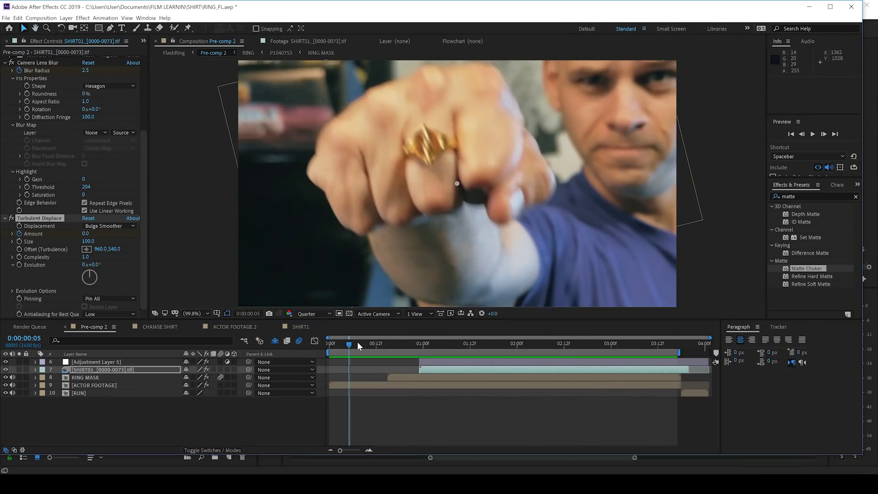
drag(351, 346, 421, 350)
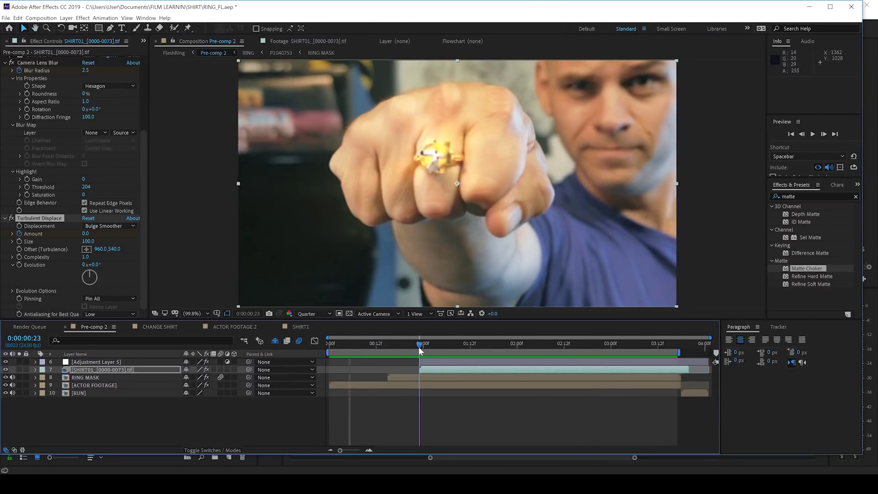
click(422, 381)
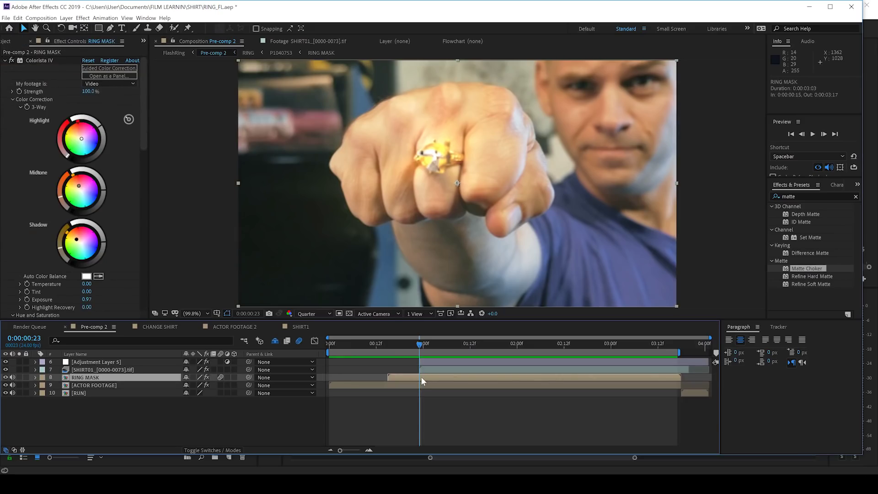
key(ctrl+d)
drag(114, 378, 116, 369)
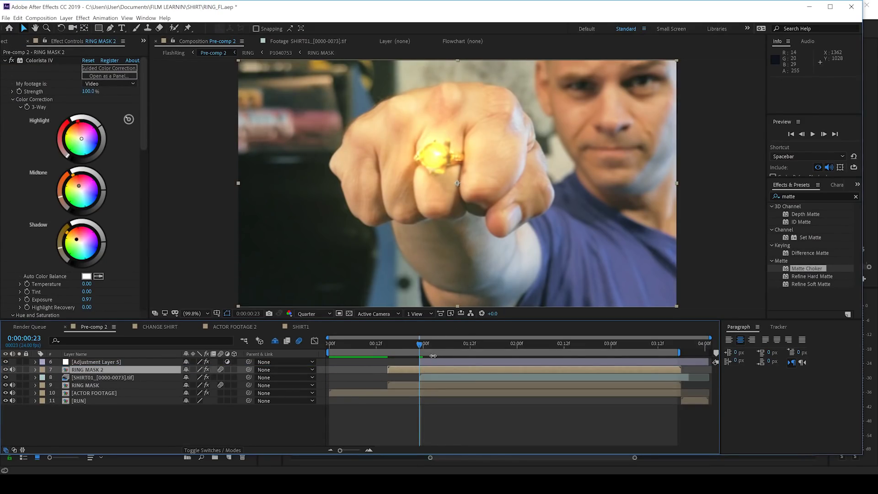
Trim RING MASK 2 to start at frame 23, zooming the timeline to verify
click(389, 369)
drag(396, 369, 413, 370)
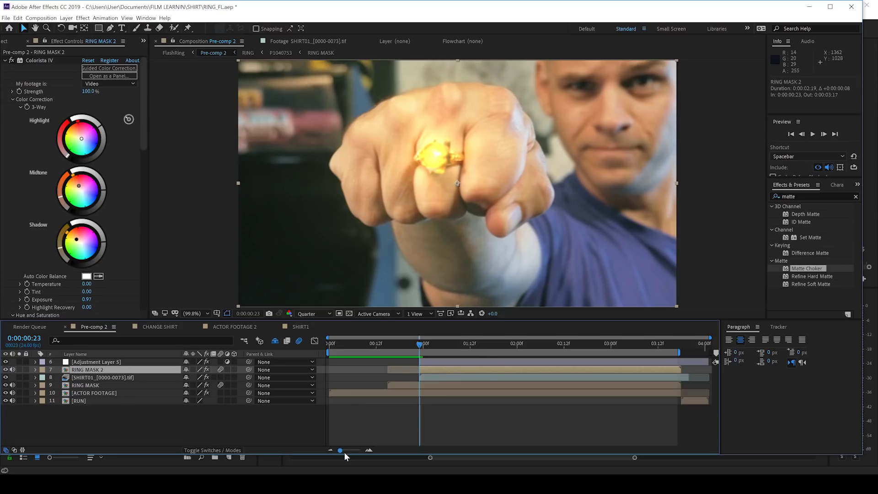
drag(341, 451, 359, 451)
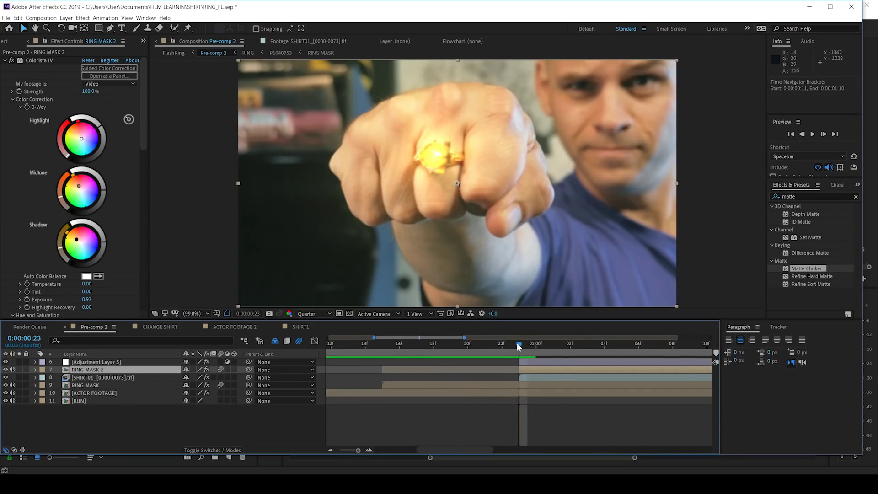
drag(520, 348, 536, 348)
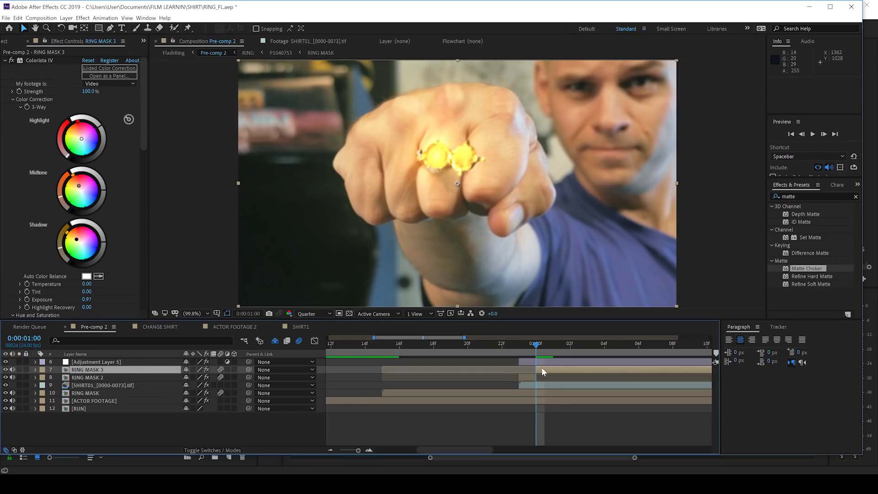
key(ctrl+Down)
At 0:00:00:23, trace a Pen-tool mask around the gem on RING MASK 2
click(522, 346)
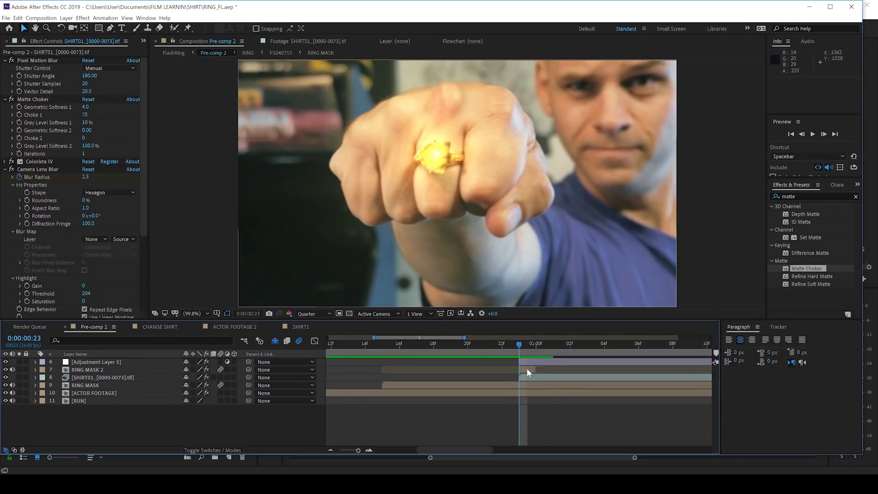
click(527, 369)
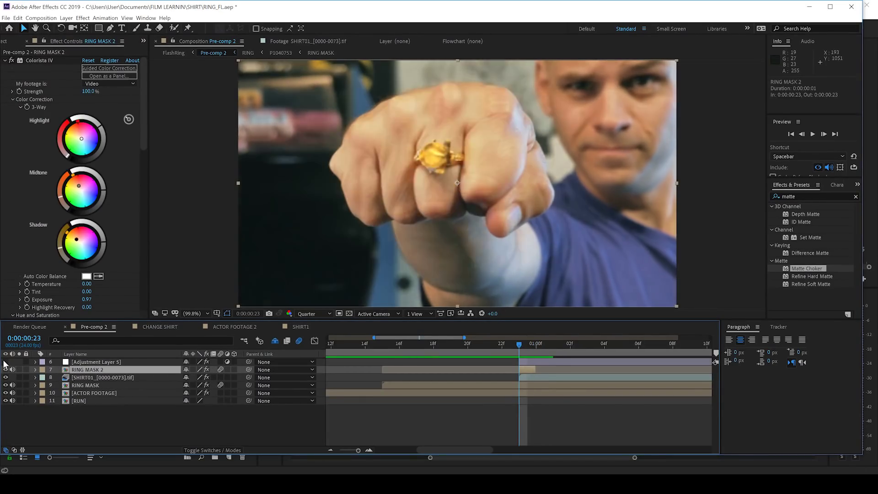
key(g)
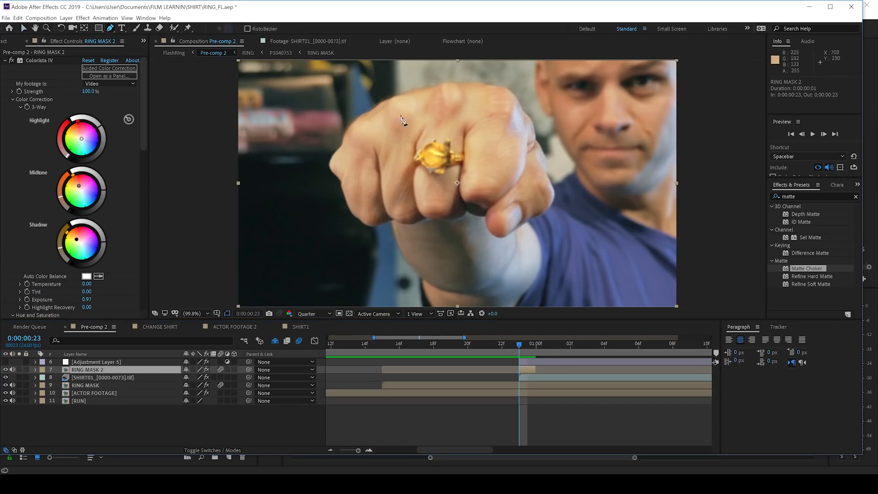
scroll(450, 146, up, 2)
click(474, 173)
click(479, 185)
click(488, 201)
click(478, 210)
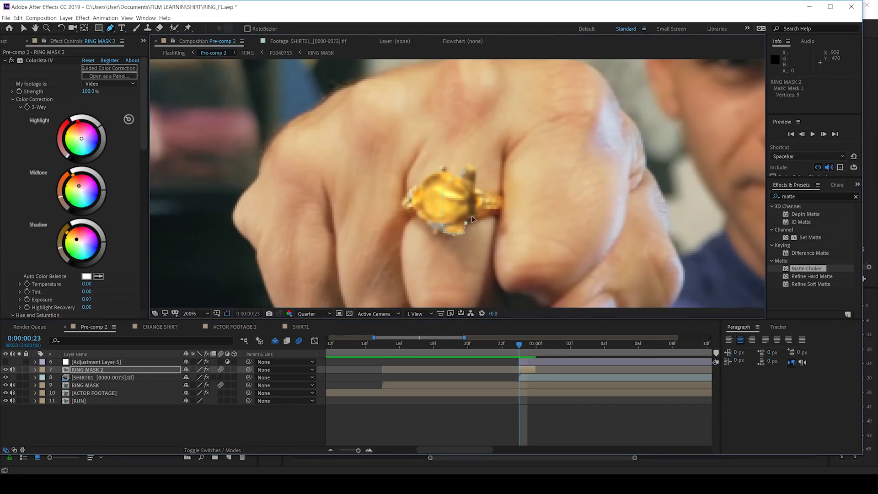
click(466, 223)
click(454, 231)
click(463, 233)
click(445, 232)
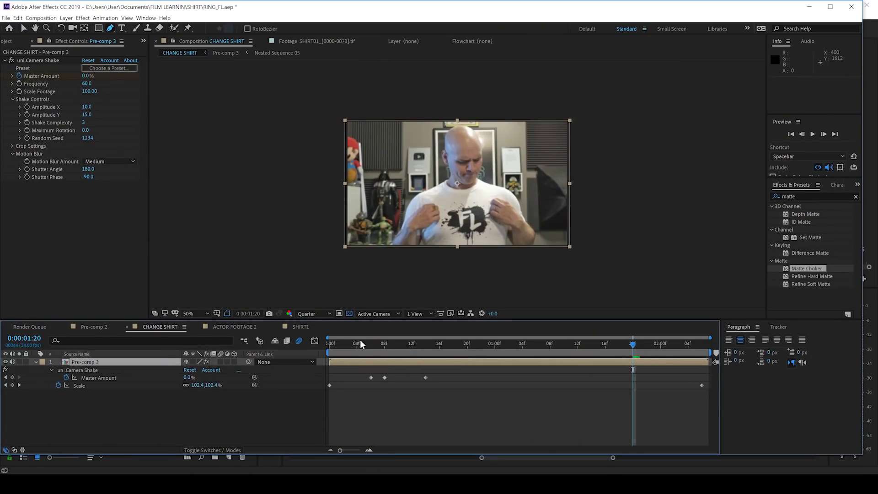
Open Pre-comp 3 from CHANGE SHIRT, make SHIRT02.mov visible and scrub the shirt-change frames
drag(336, 345, 356, 348)
double_click(89, 362)
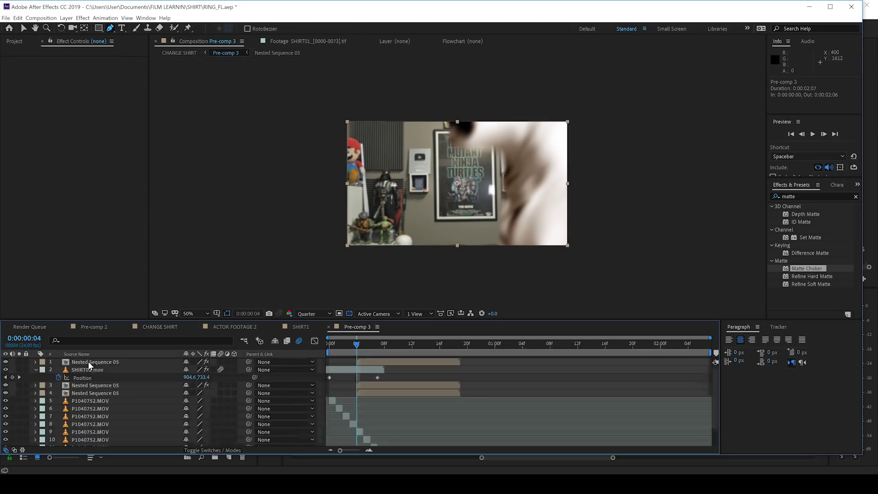
drag(362, 350, 384, 348)
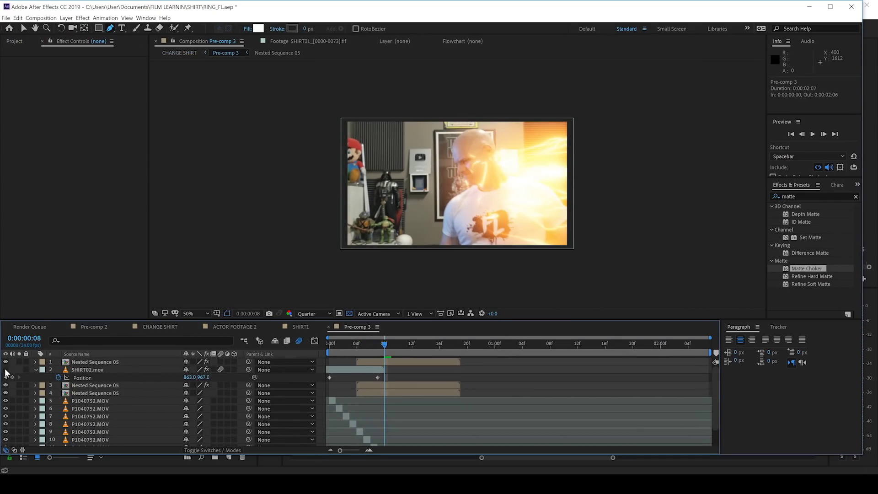
drag(360, 348, 378, 349)
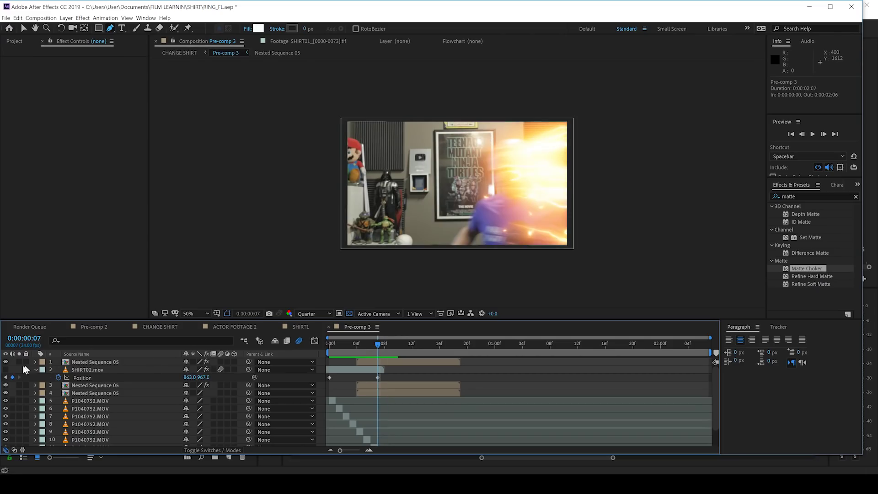
click(6, 370)
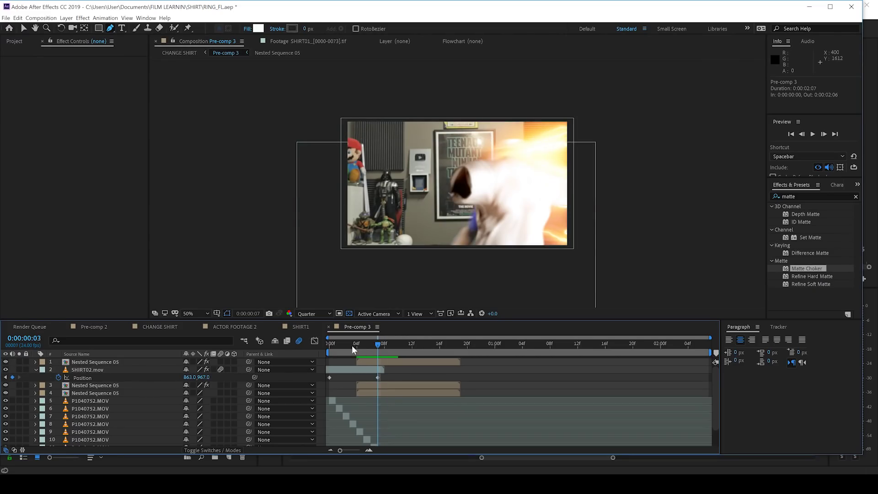
drag(353, 350, 392, 353)
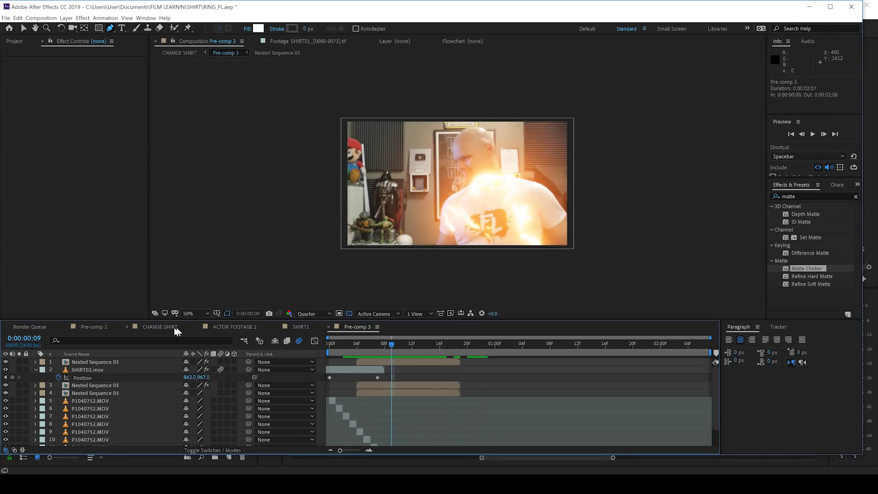